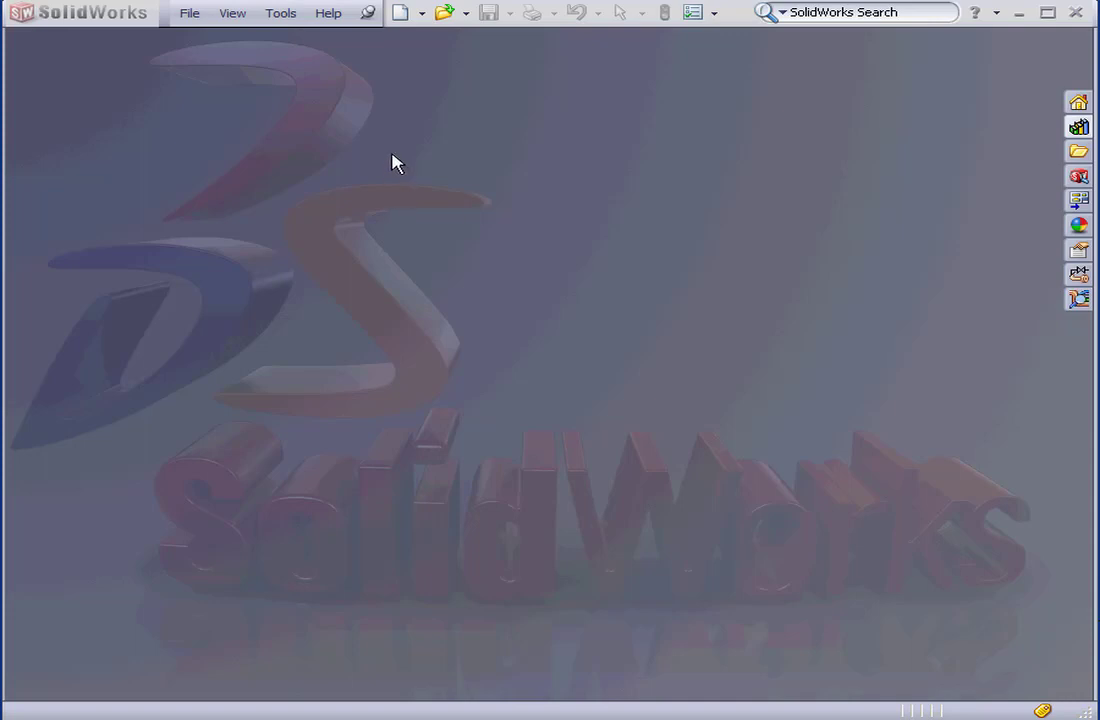
Open the New SolidWorks Document dialog from the New button's dropdown.
click(422, 12)
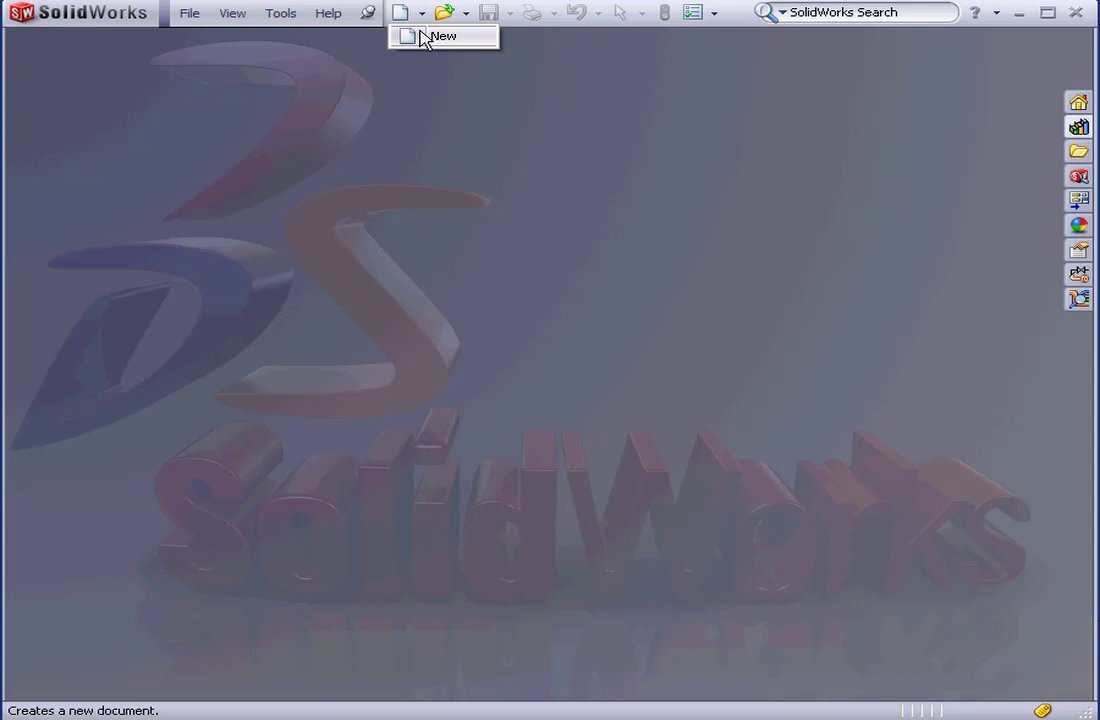
click(425, 34)
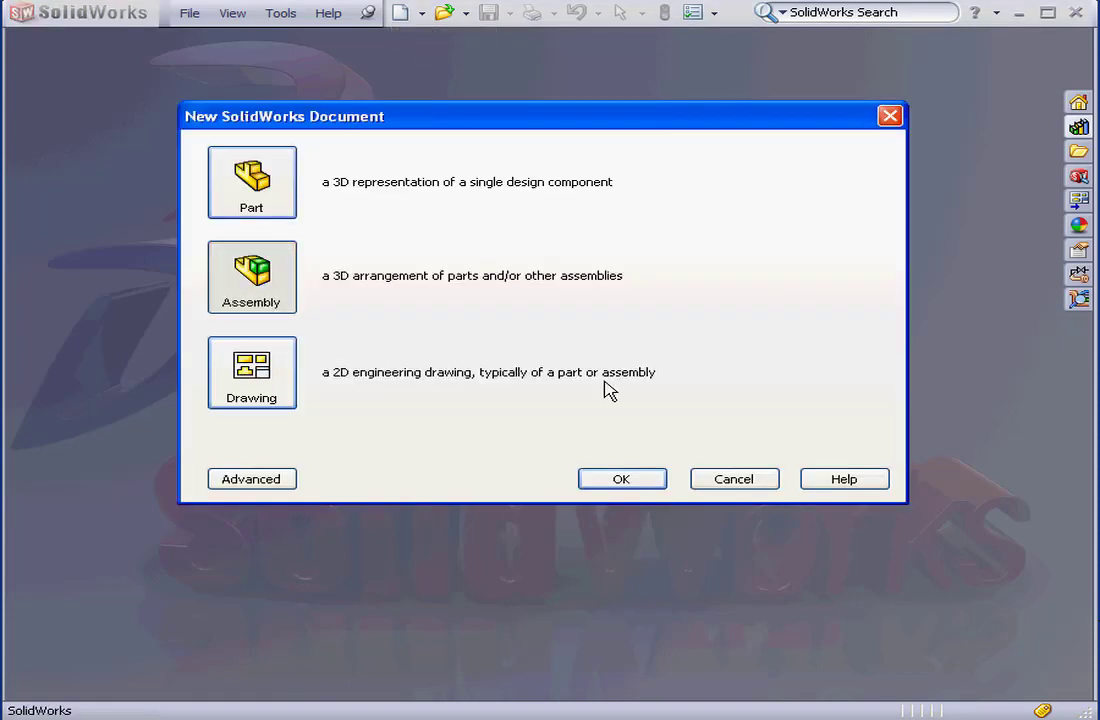
Create a new assembly and place part 92.SLDPRT as its first component.
click(652, 482)
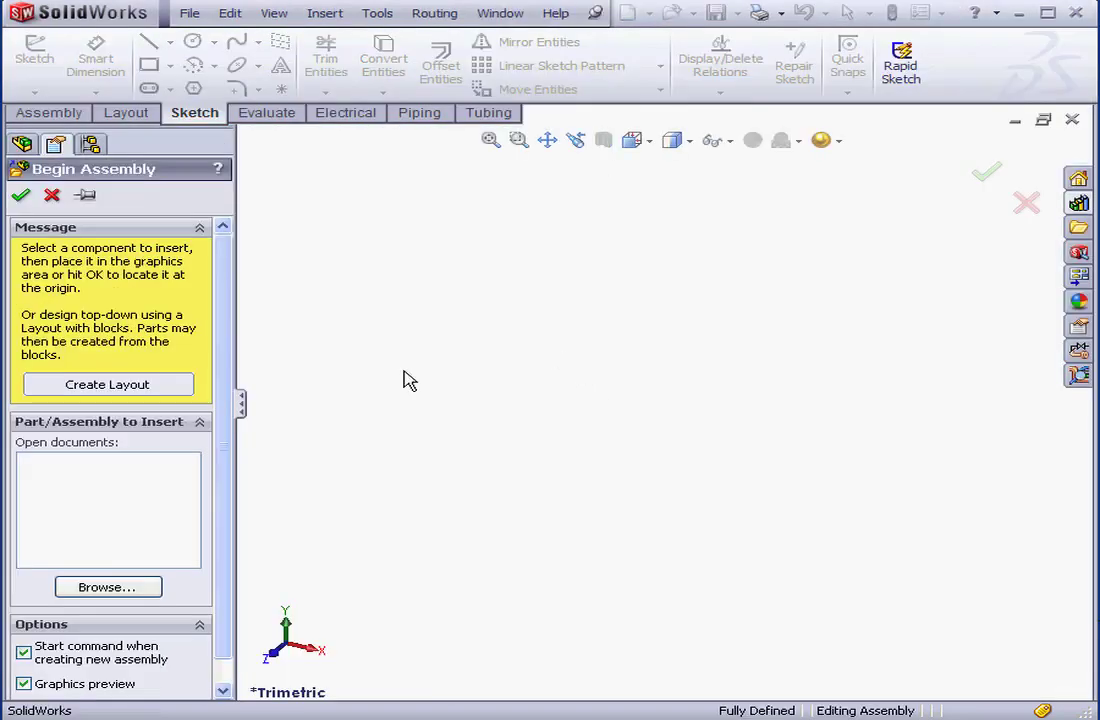
click(140, 587)
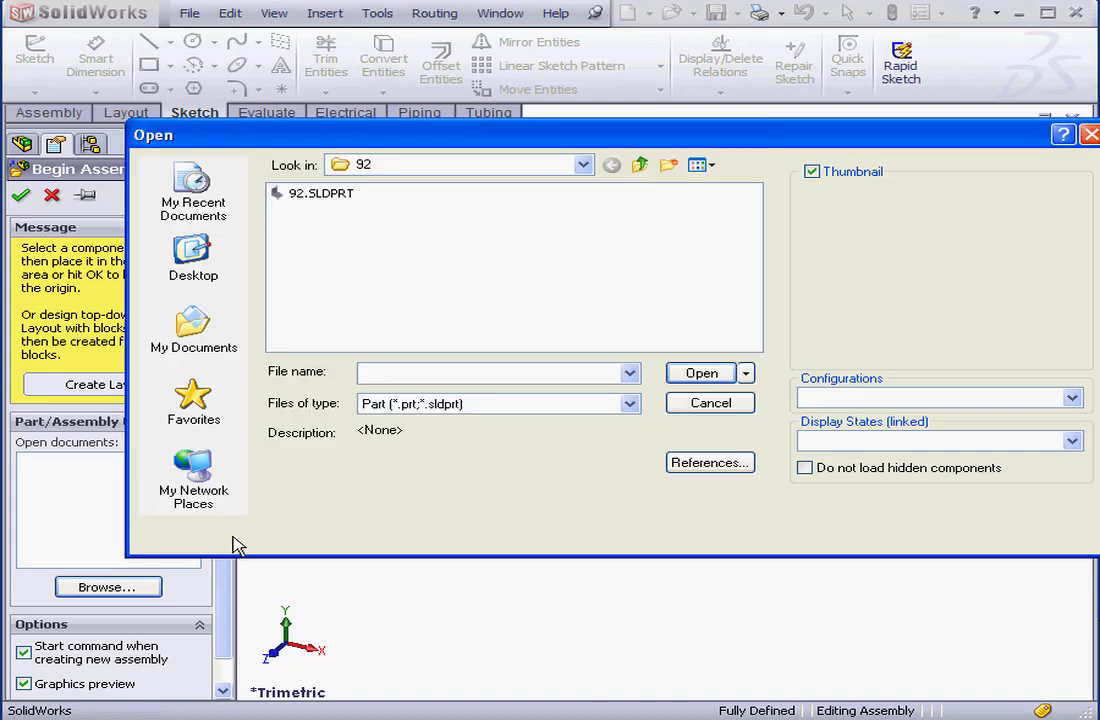
click(320, 193)
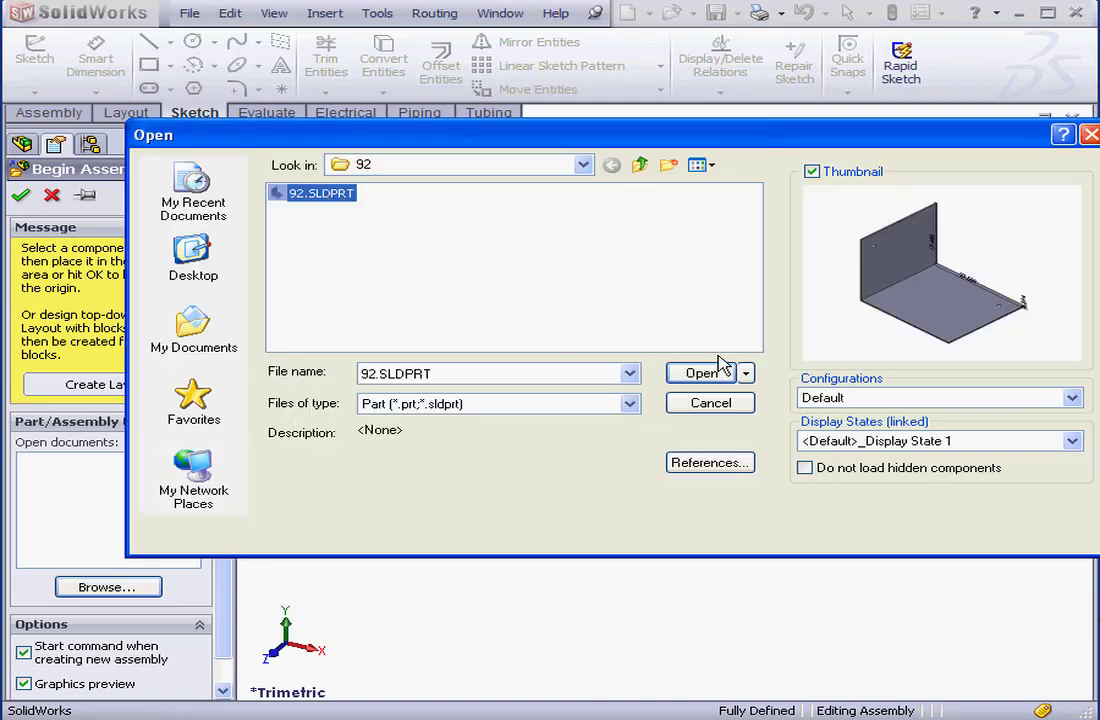
click(718, 370)
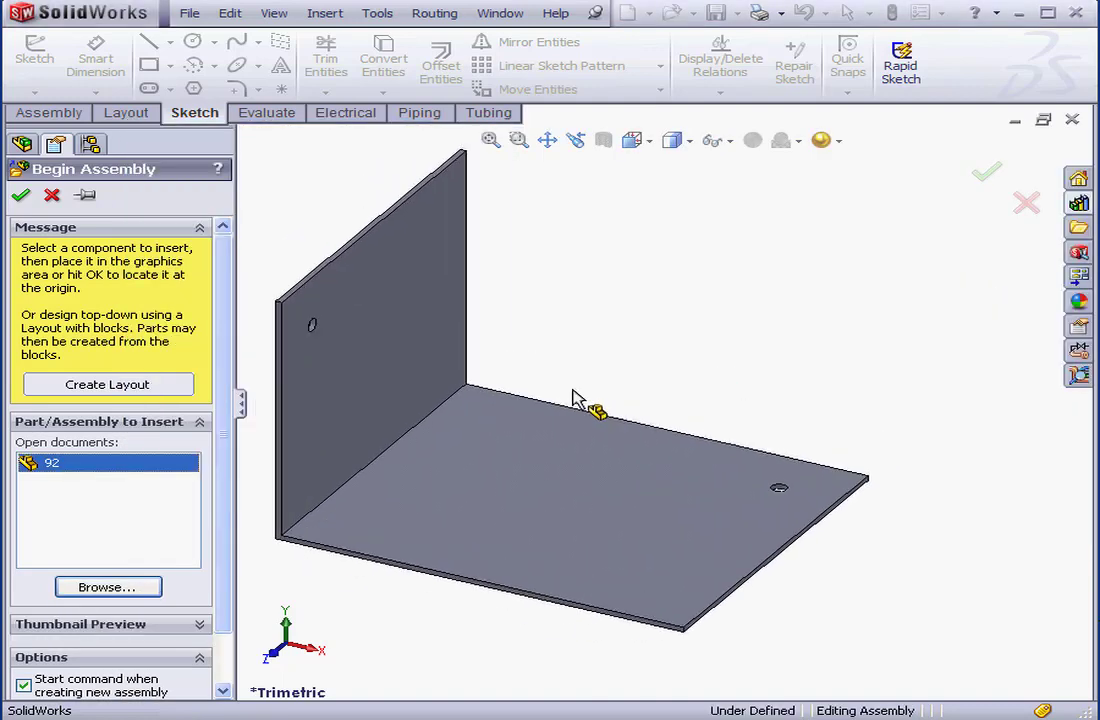
click(601, 400)
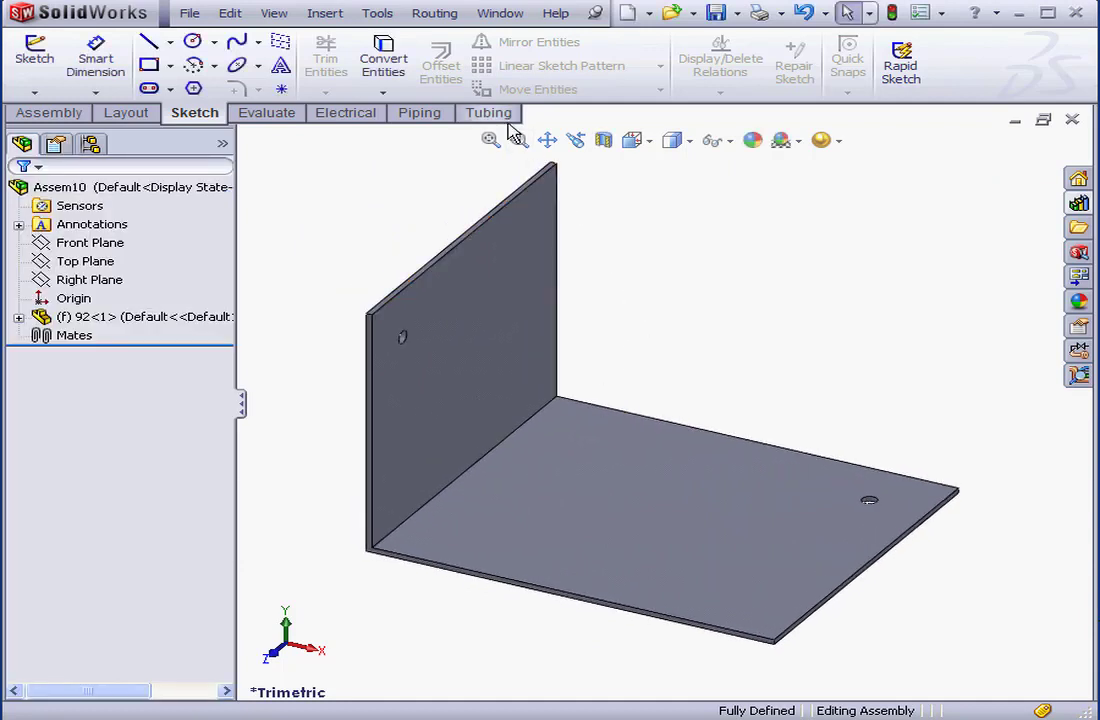
Start a tube route by dropping slip on tube flange-ss (Tube Flange 1-150) onto the wall hole.
click(478, 112)
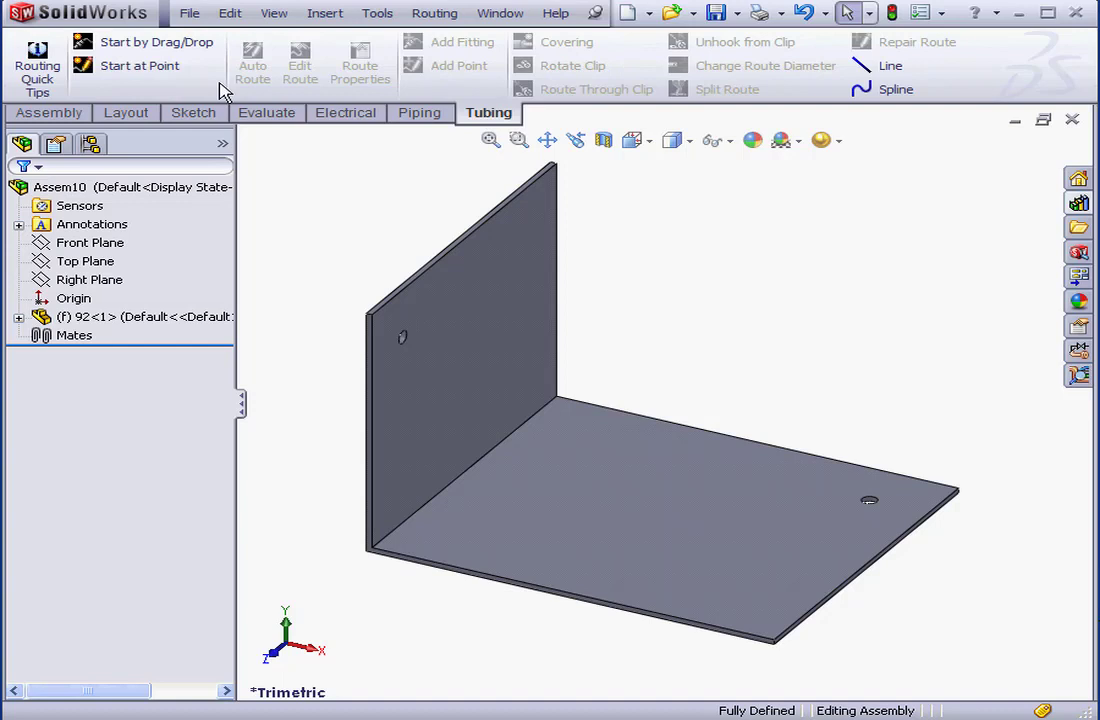
click(155, 45)
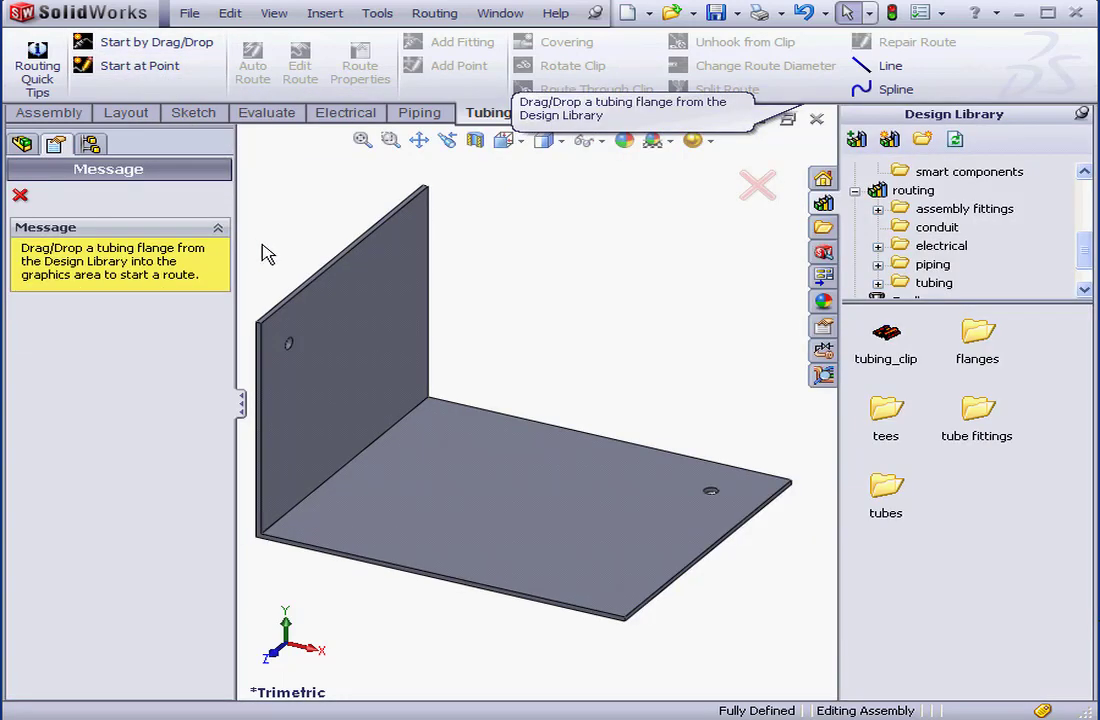
click(880, 285)
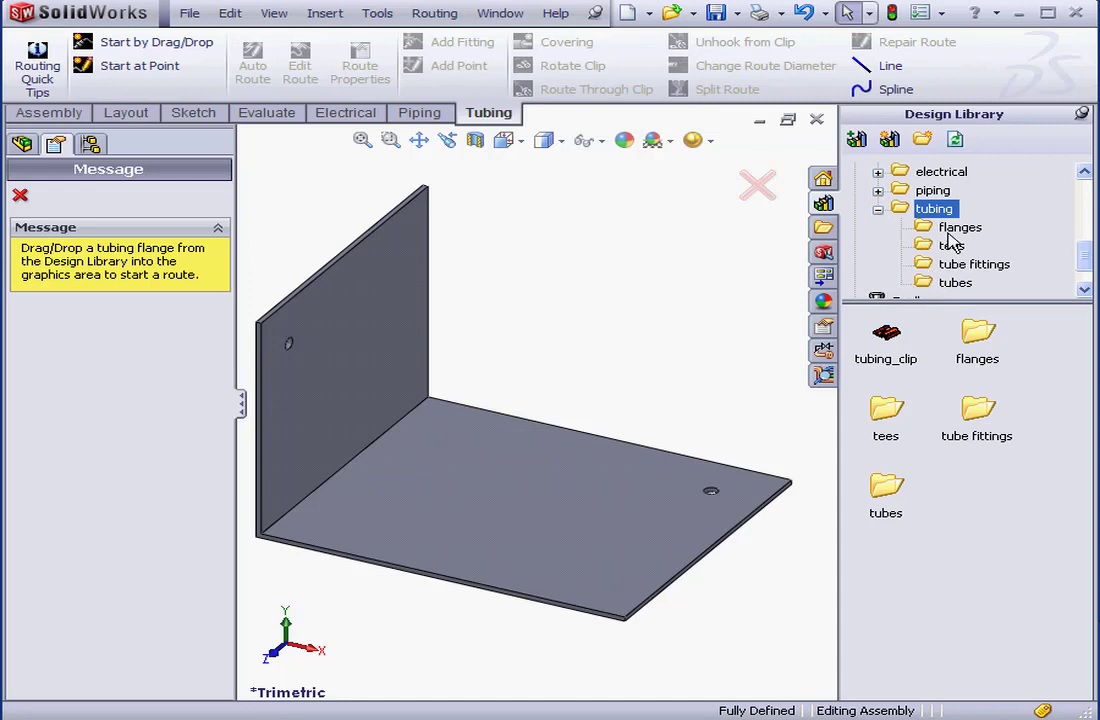
click(955, 229)
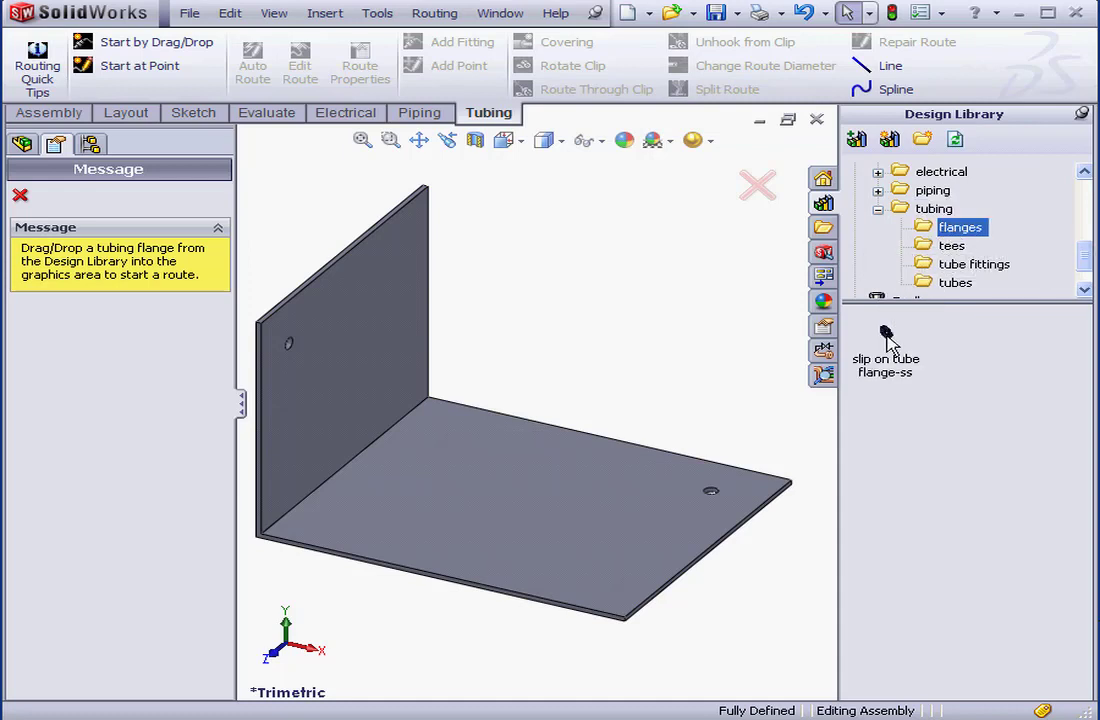
drag(886, 340, 310, 357)
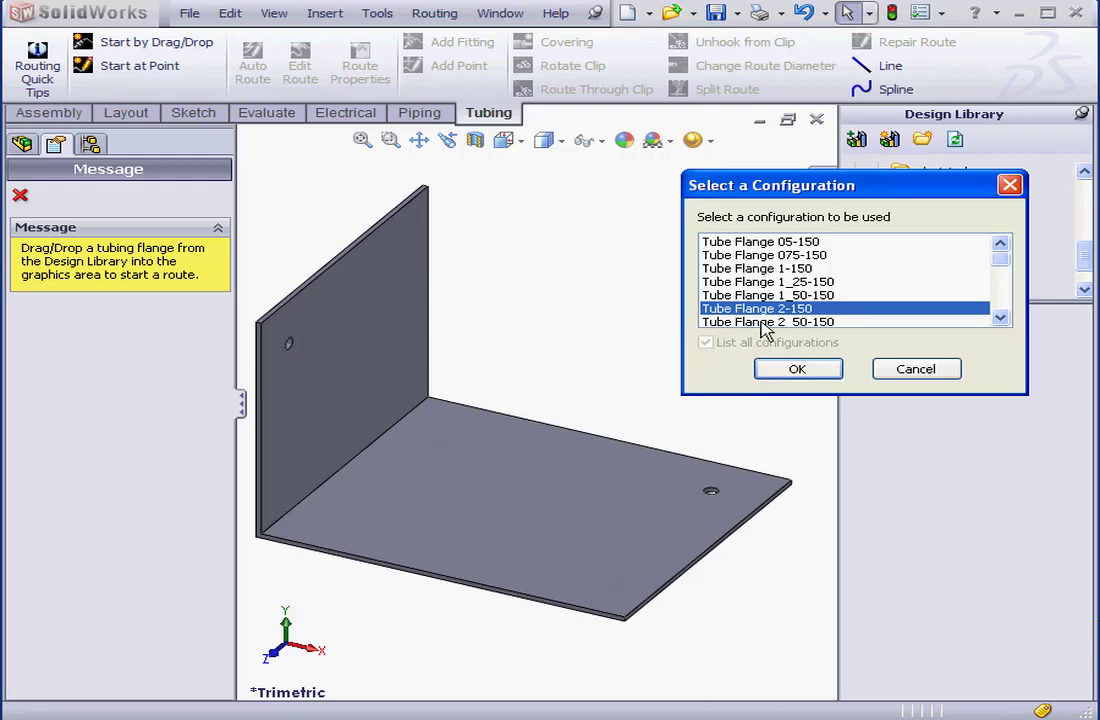
click(796, 270)
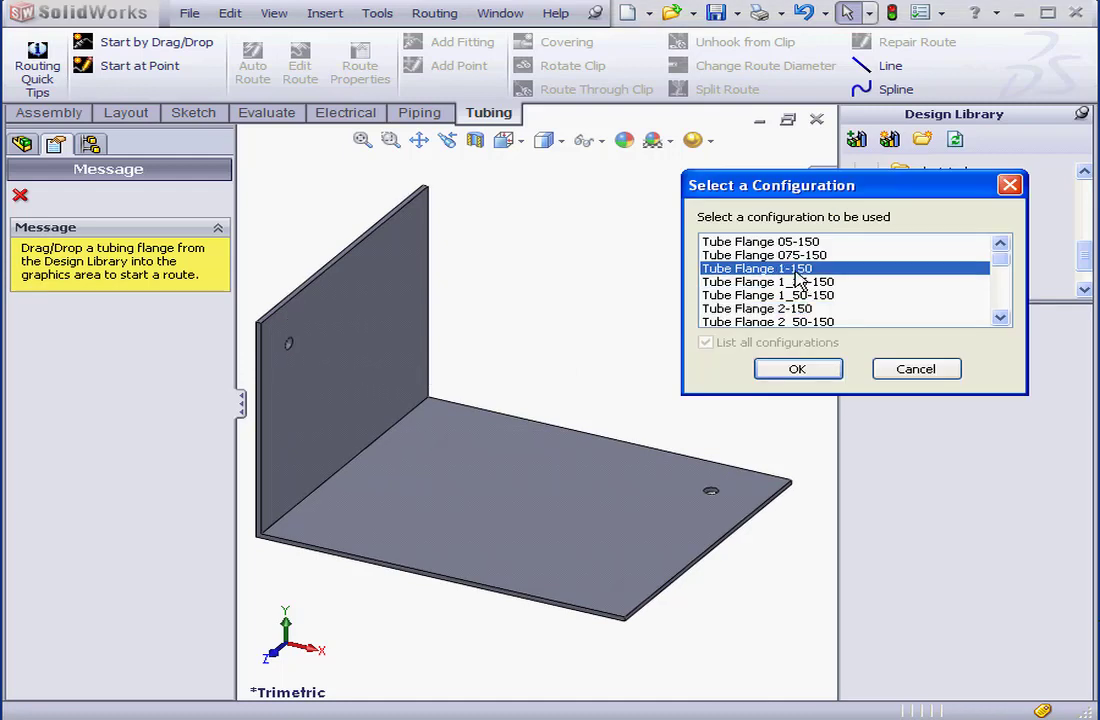
Confirm the Tube Flange 1-150 size and save the assembly as 92.
click(798, 369)
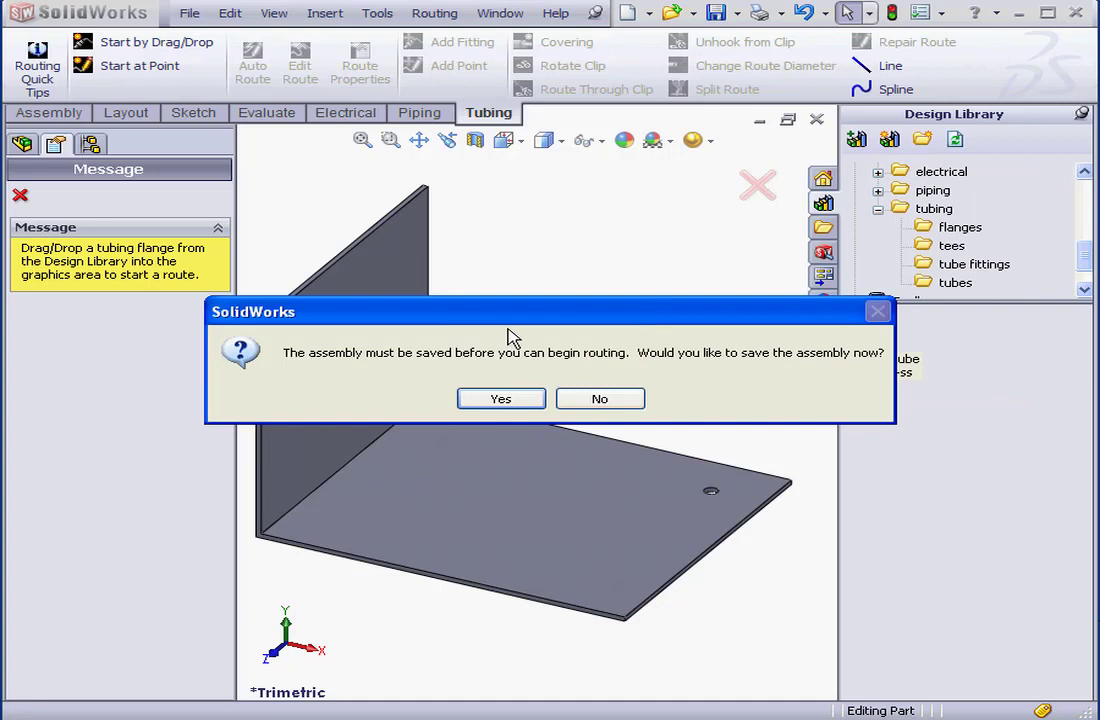
click(502, 399)
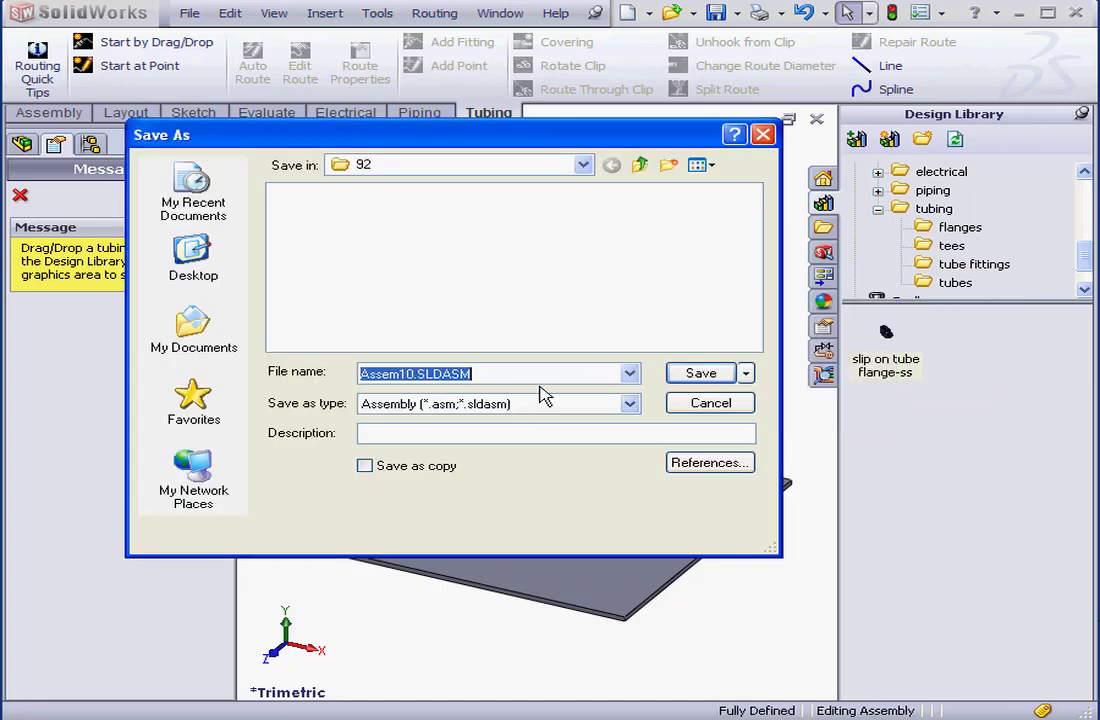
text(92)
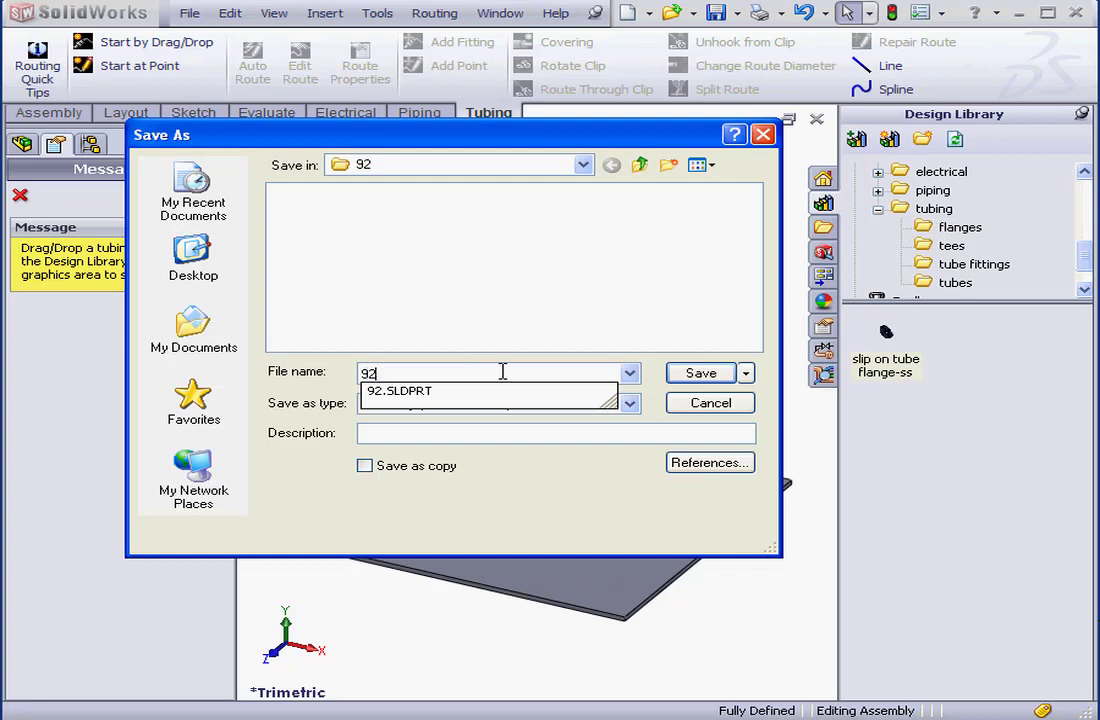
click(703, 374)
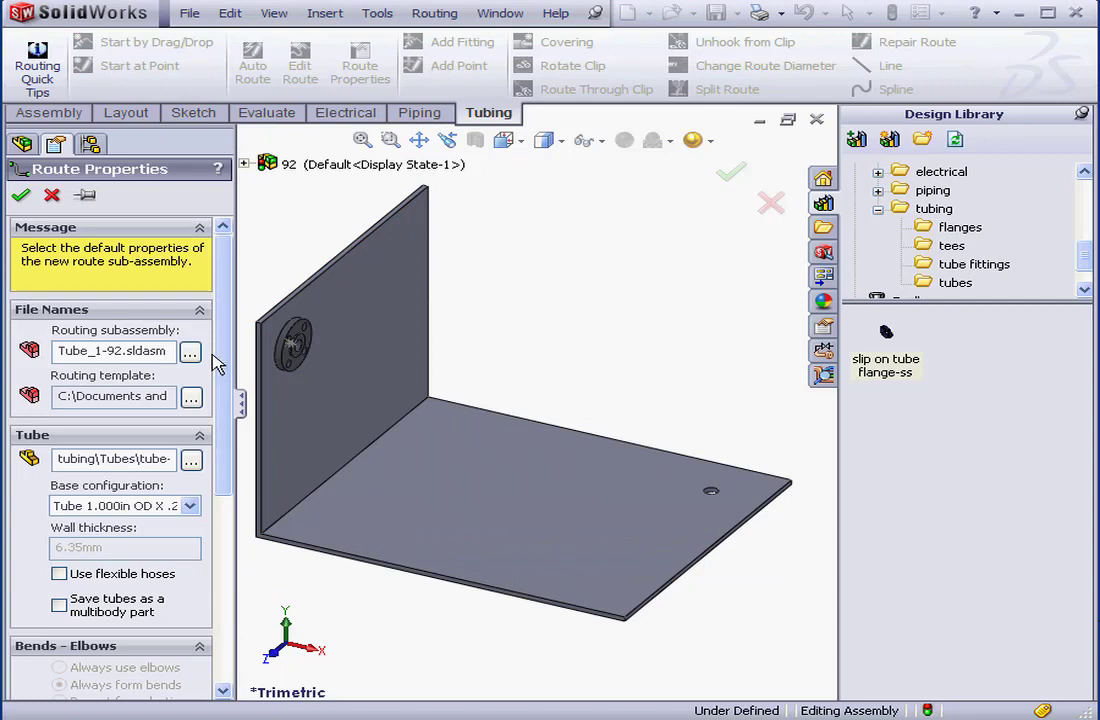
Set the route to Tube 1.000in OD X .250in Wall with 25.4mm bend radius.
drag(218, 365, 228, 437)
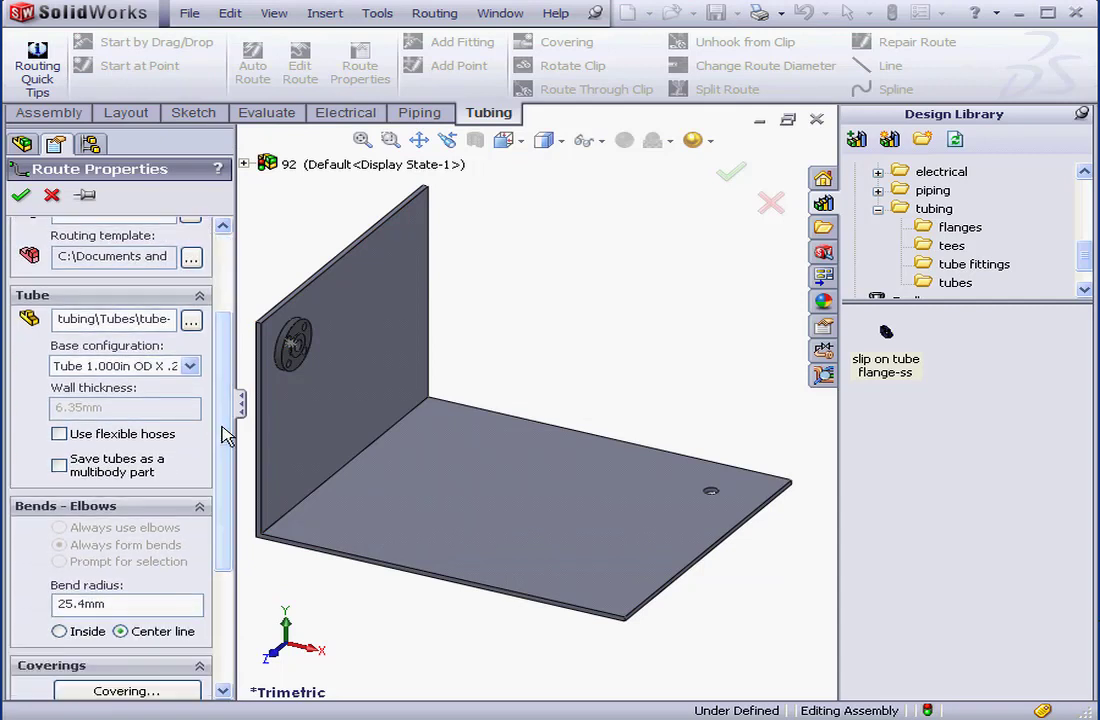
click(189, 365)
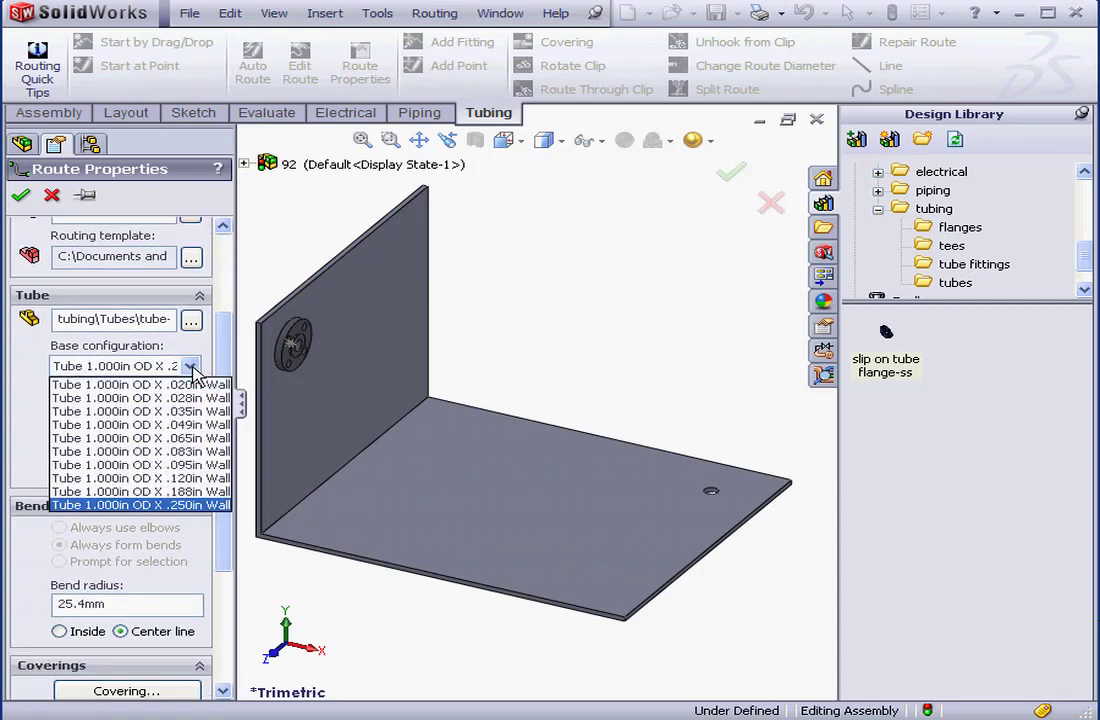
click(174, 506)
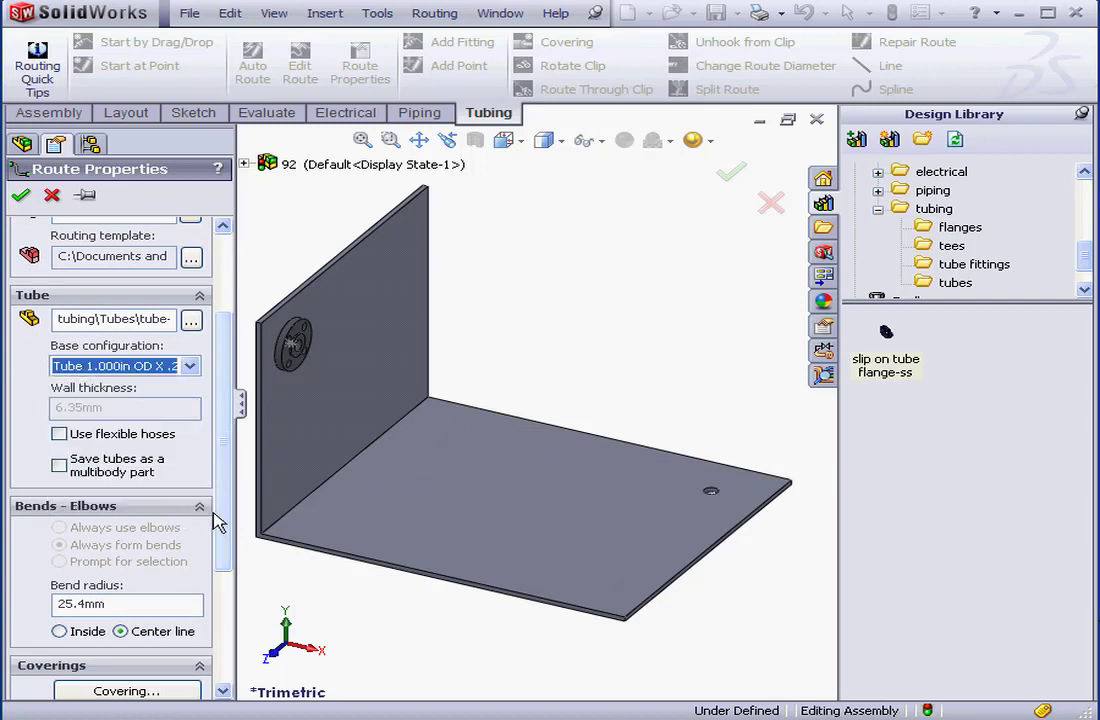
drag(127, 604, 55, 604)
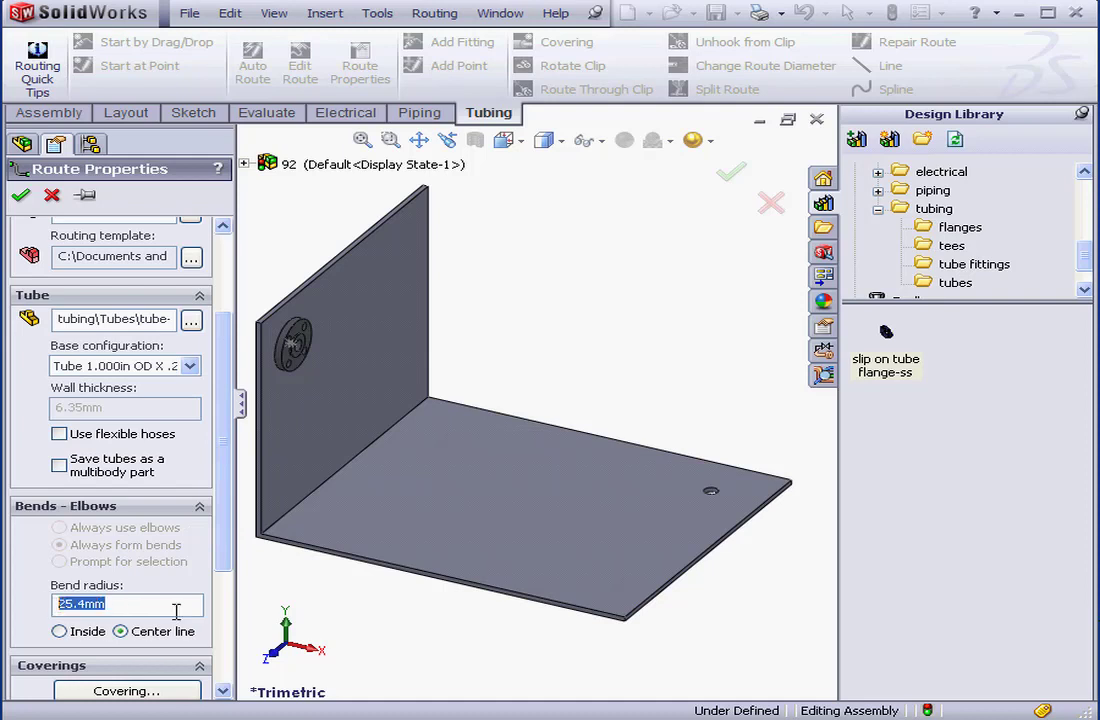
click(21, 195)
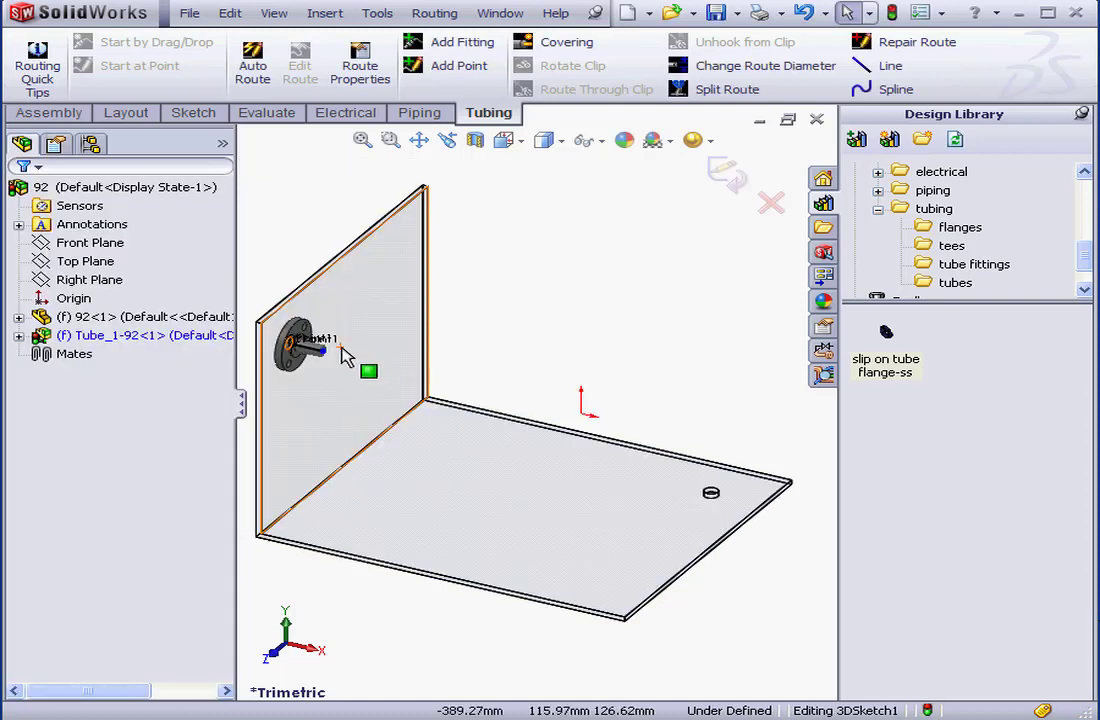
Drag the tube stub end outward to (-300.14, 167.49, 235.72) mm.
drag(327, 360, 357, 358)
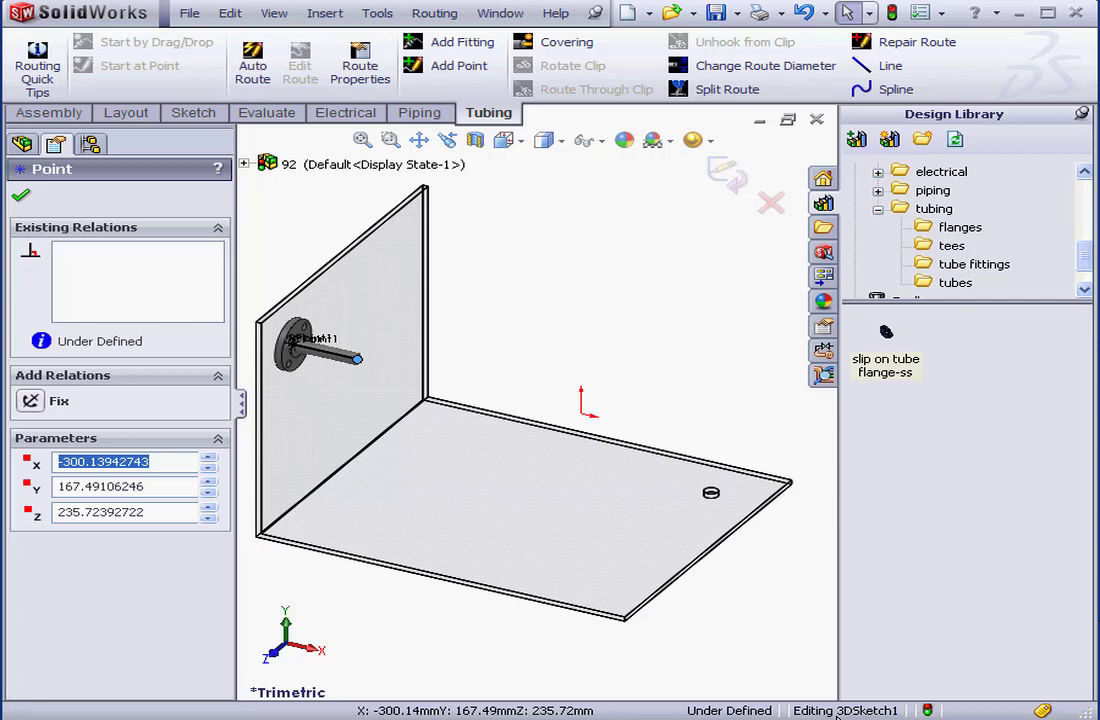
click(20, 195)
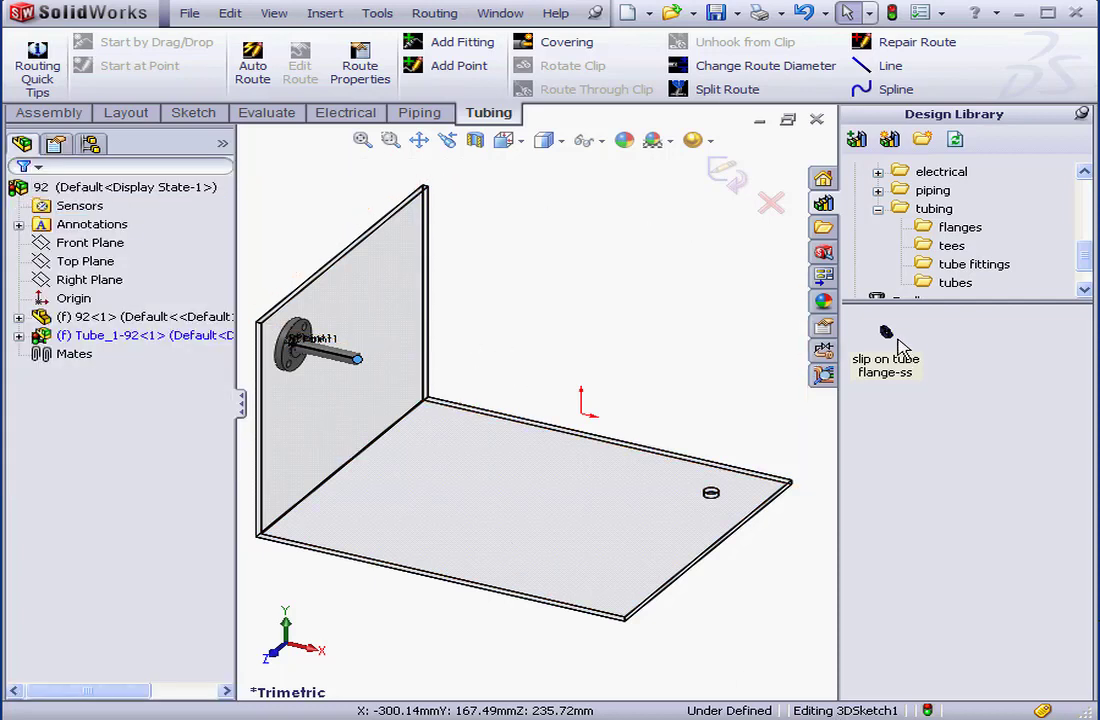
Drop a second Tube Flange 1-150 slip-on flange onto the floor plate hole.
mouse_move(895, 338)
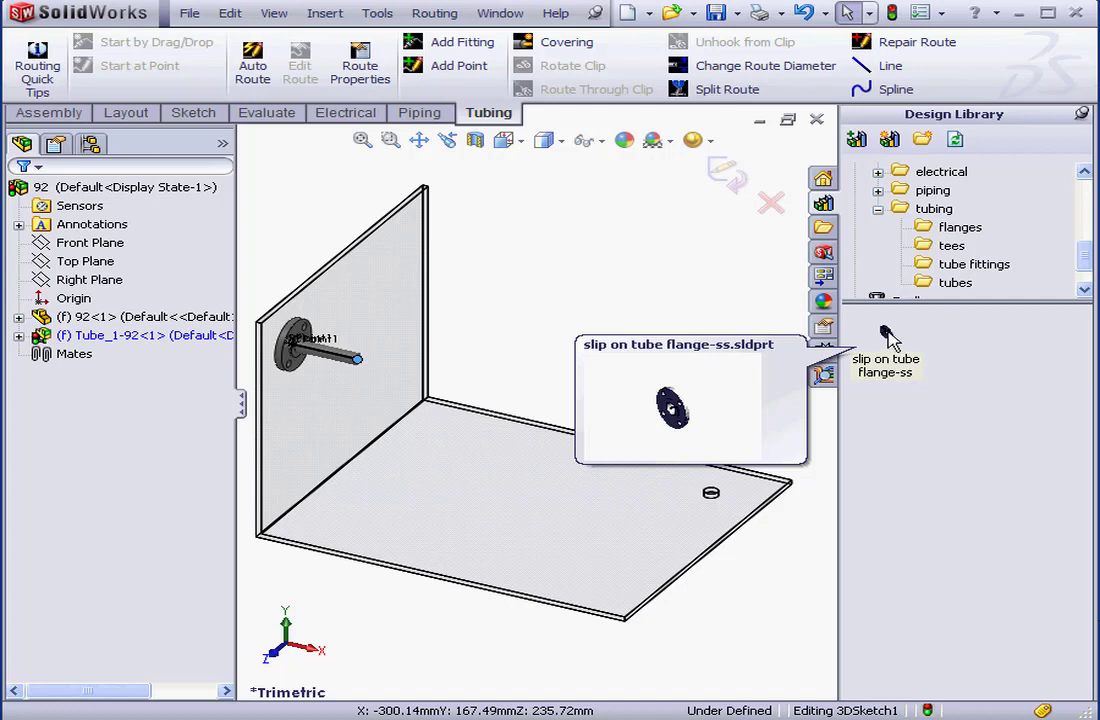
drag(890, 338, 713, 490)
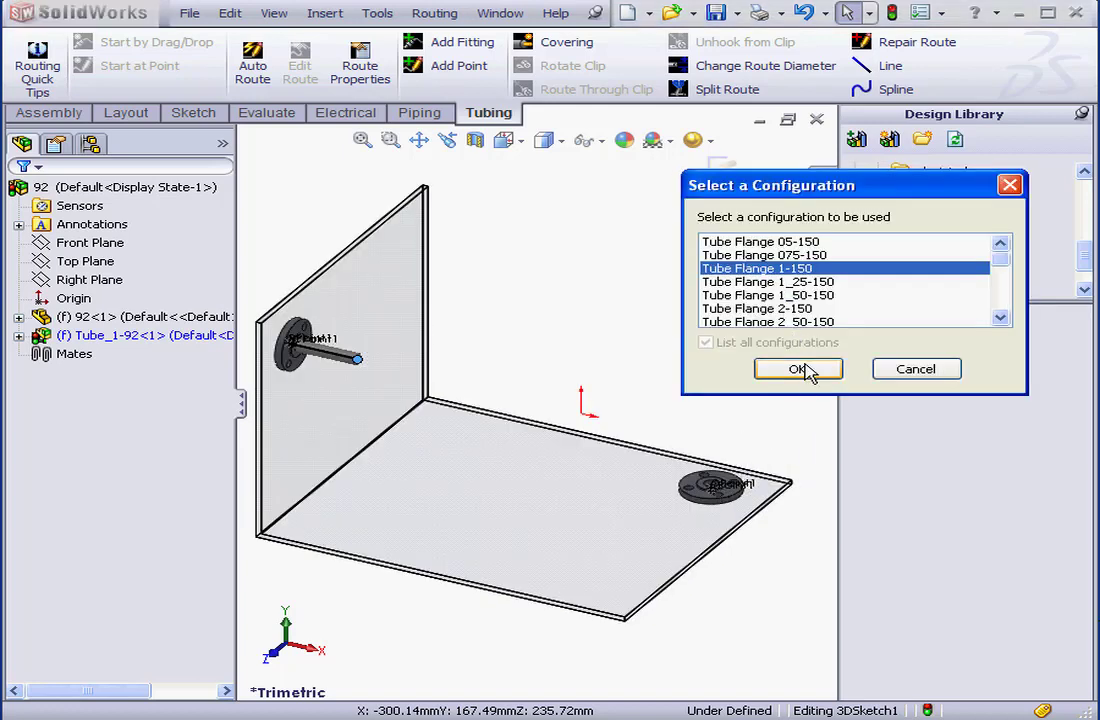
click(805, 369)
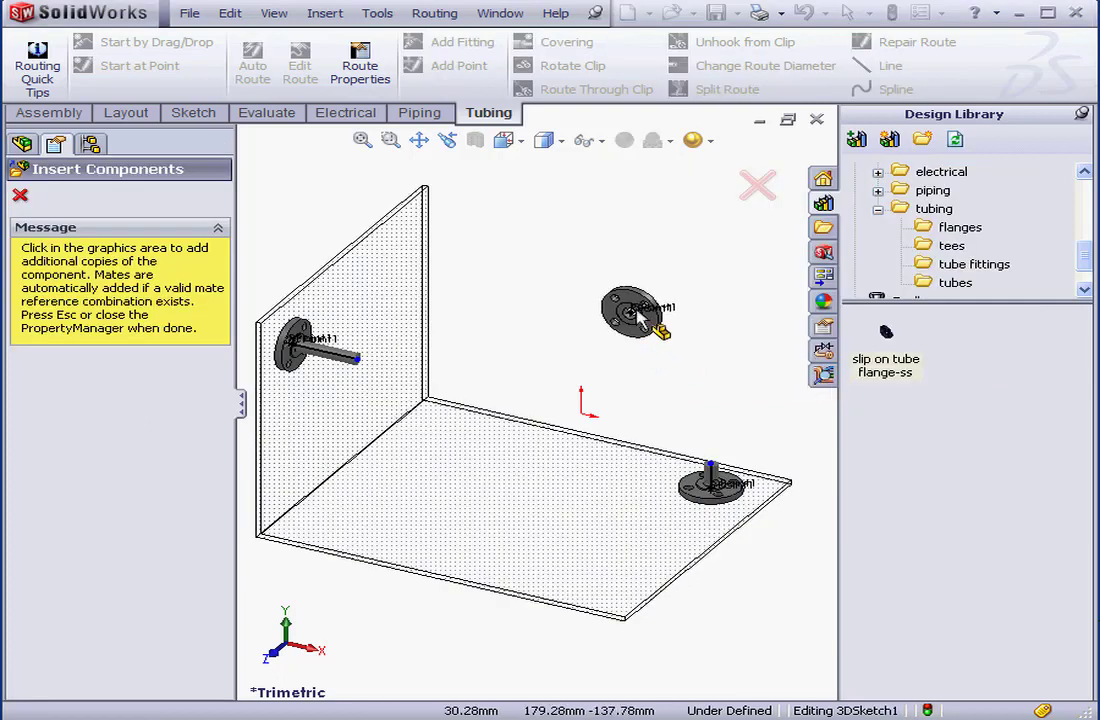
click(21, 199)
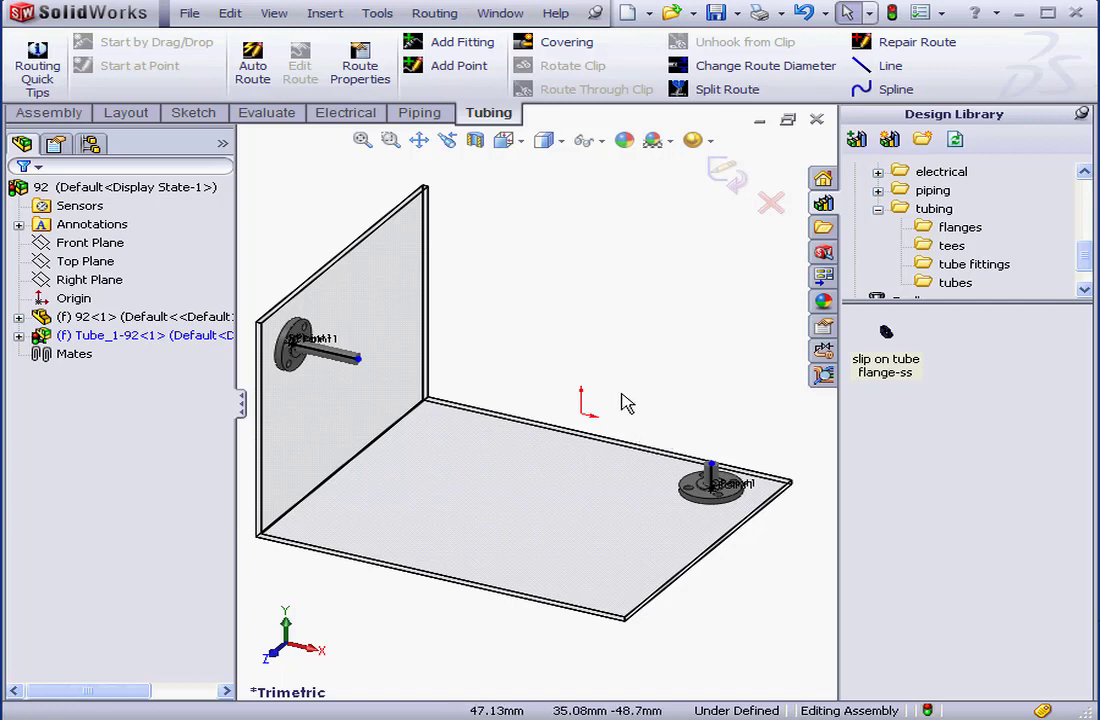
Draw 3D route lines from the floor flange: along floor, up, diagonally across, down, then a ZX run.
click(208, 114)
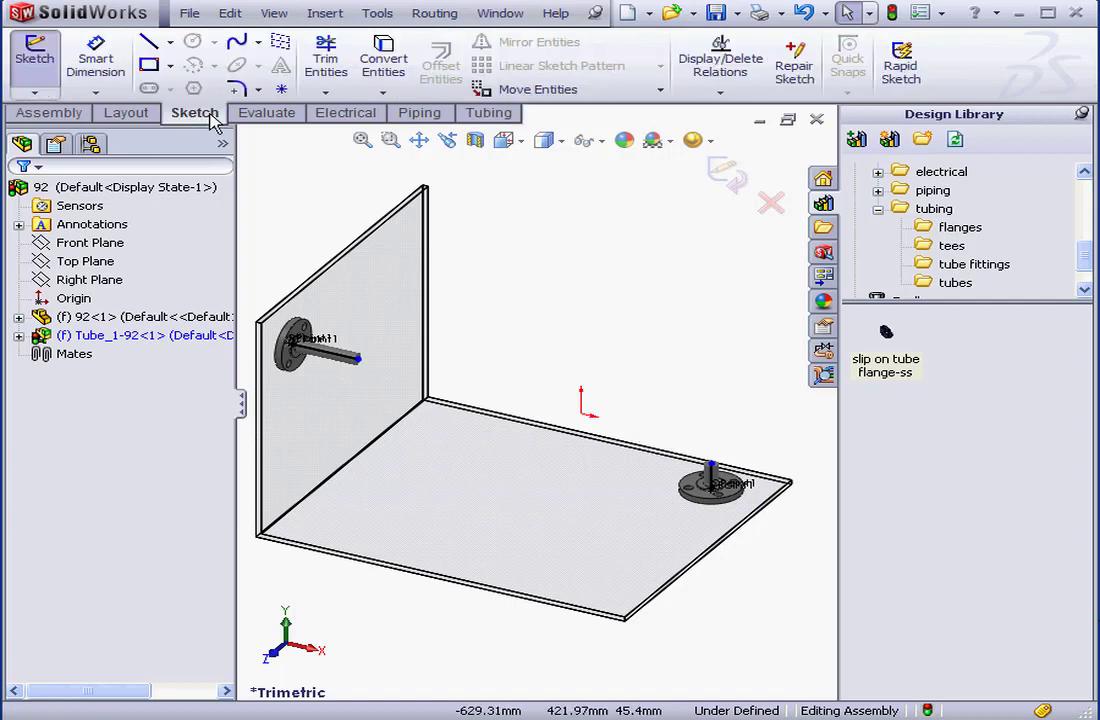
click(148, 42)
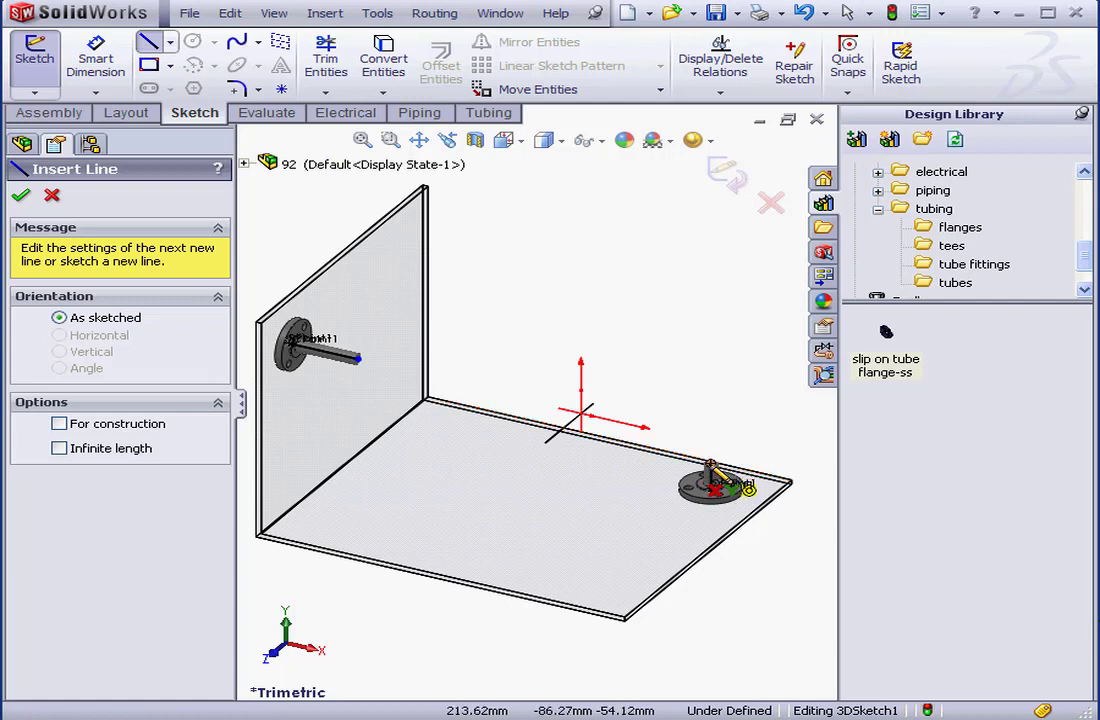
click(711, 470)
click(580, 433)
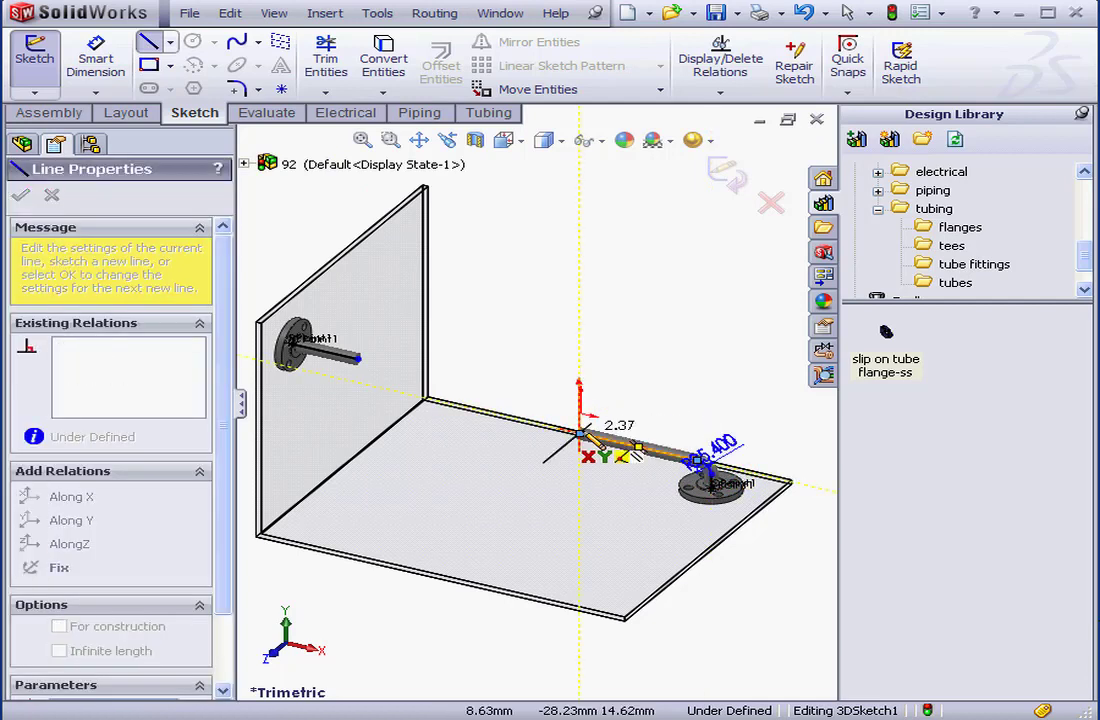
click(581, 318)
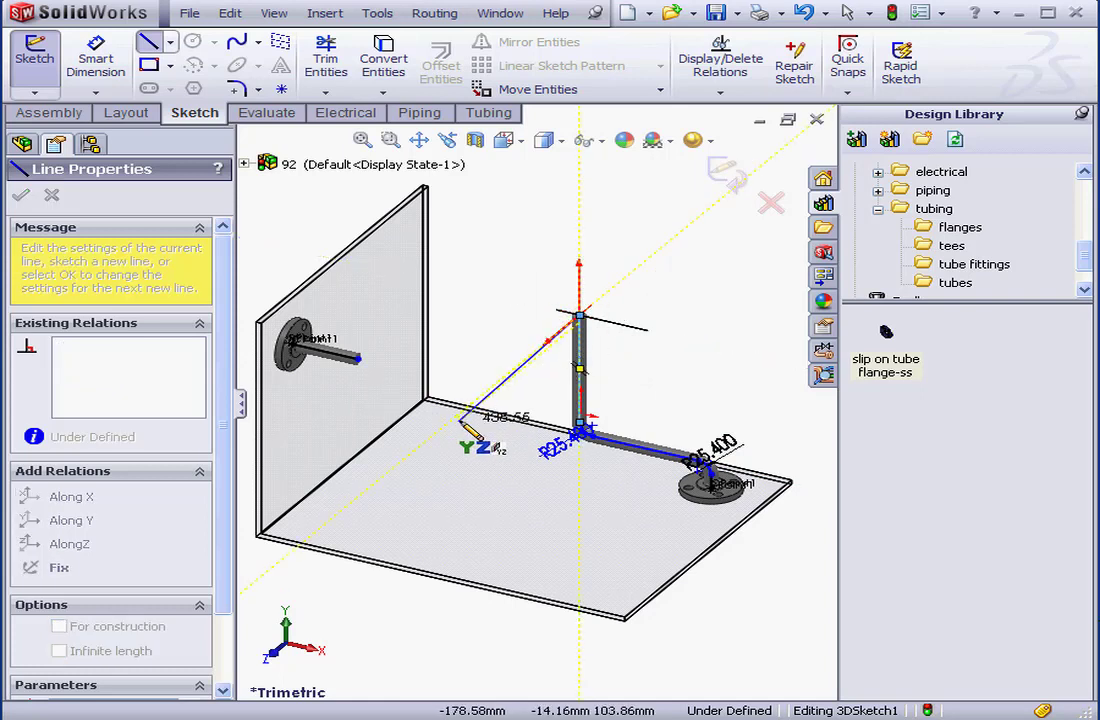
click(434, 434)
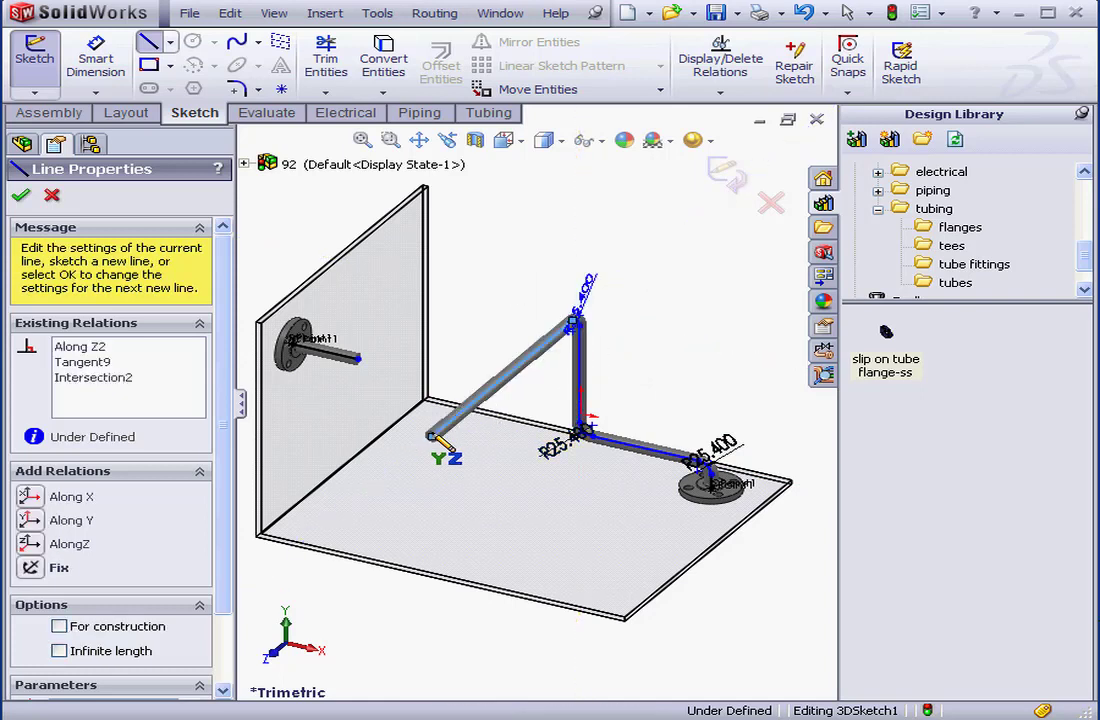
click(433, 358)
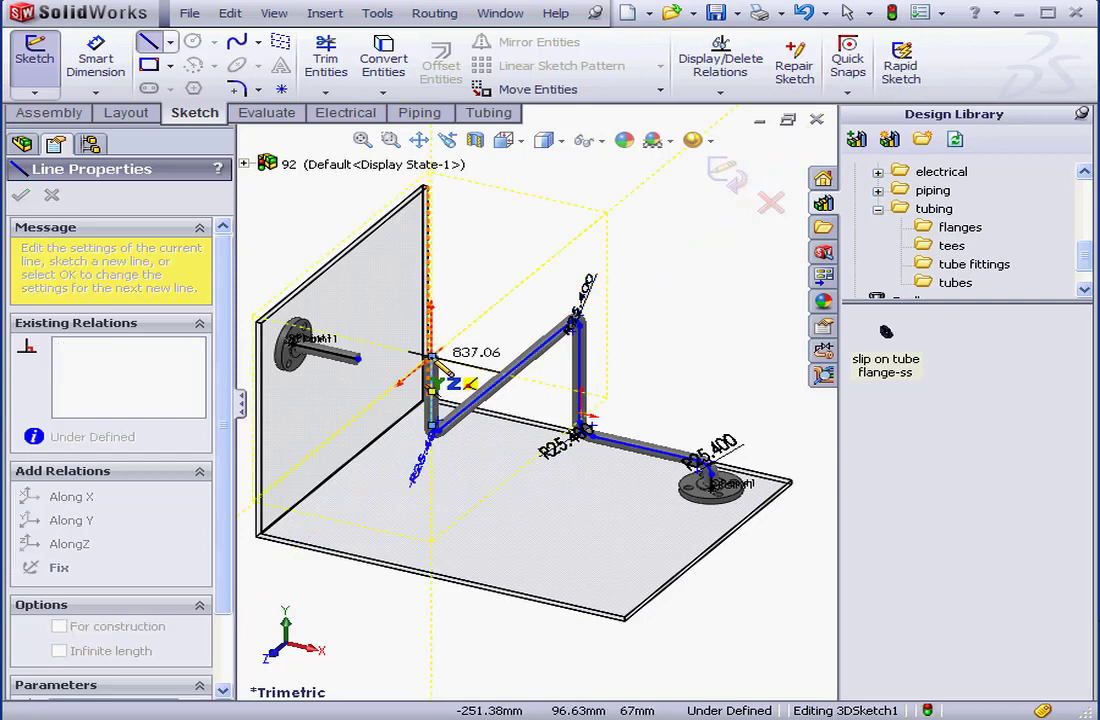
key(Tab)
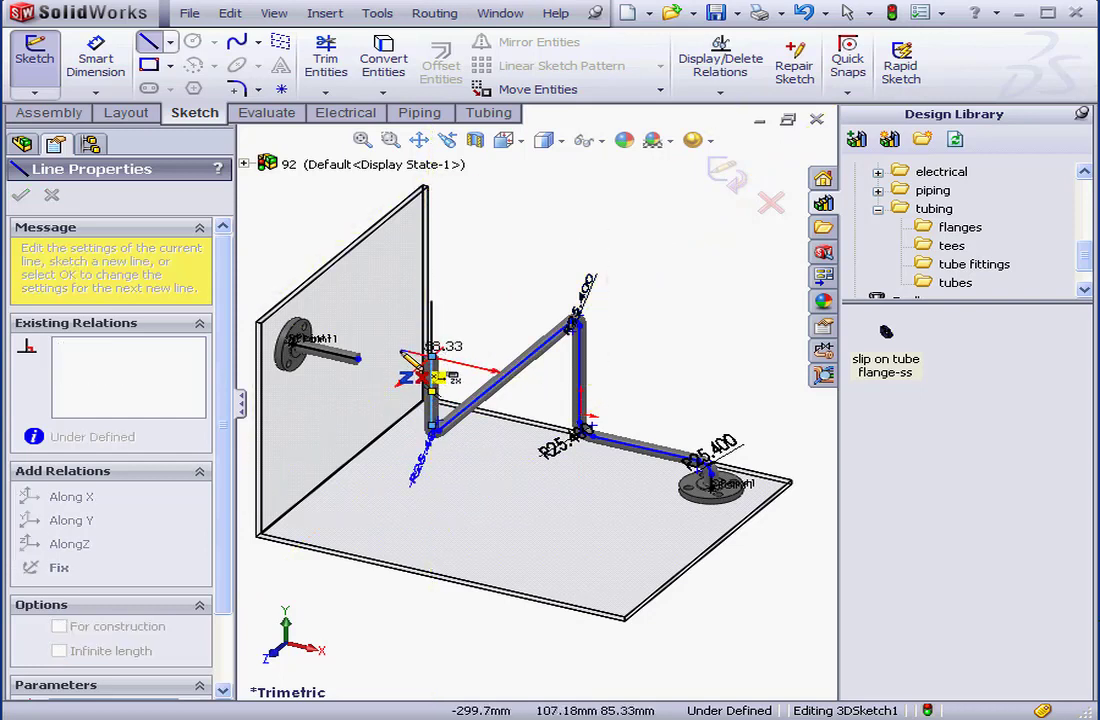
click(401, 350)
right_click(442, 314)
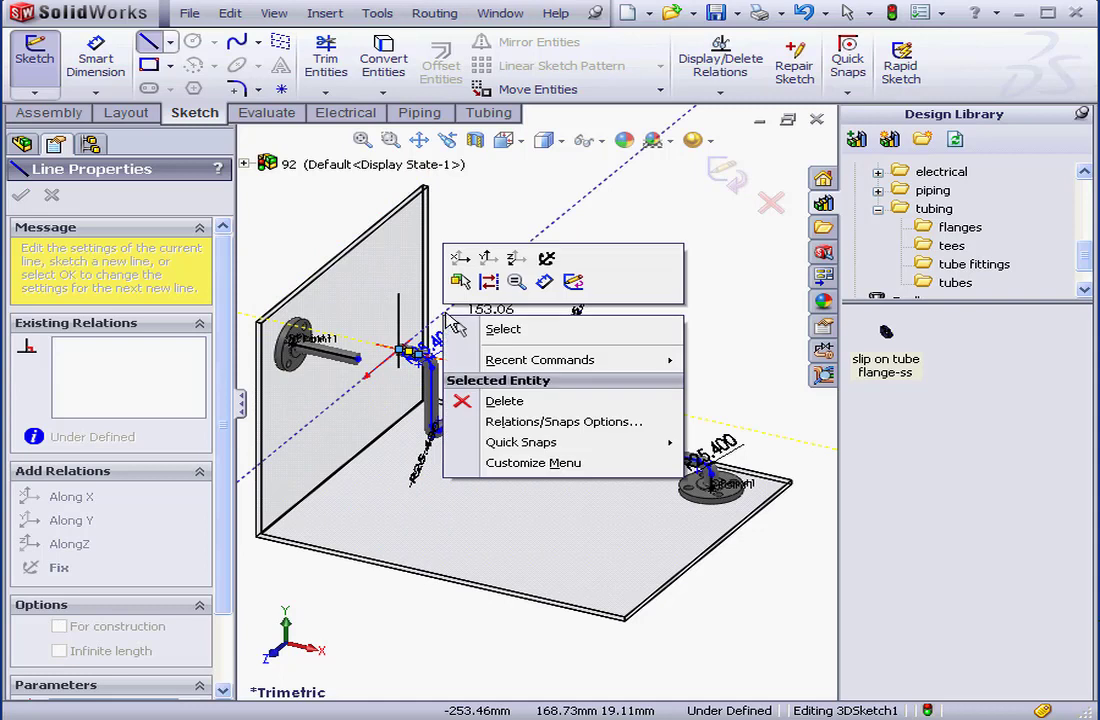
Merge the route's loose end point with the wall flange tube's end point.
click(503, 327)
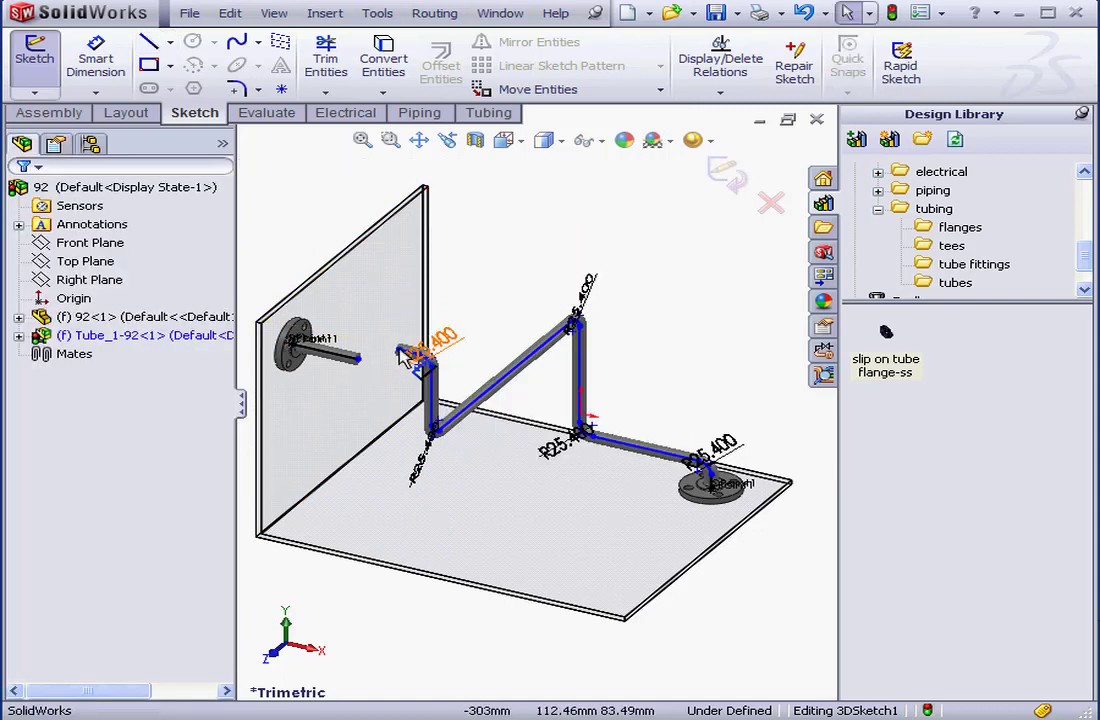
drag(430, 345, 500, 305)
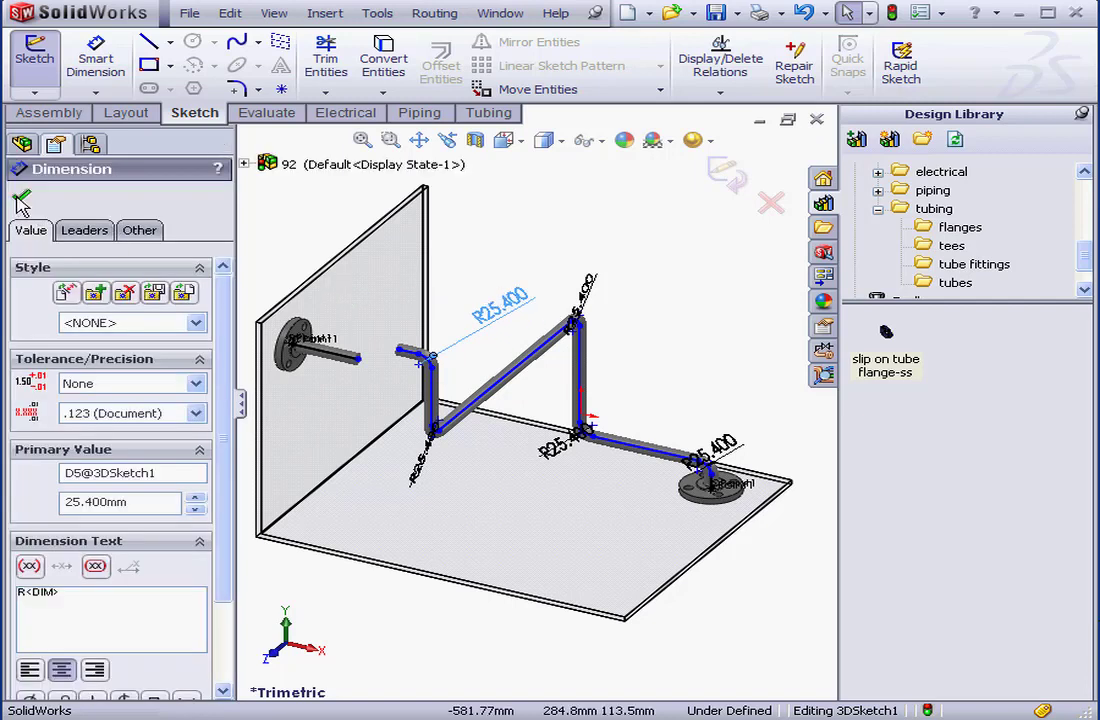
click(22, 197)
click(399, 351)
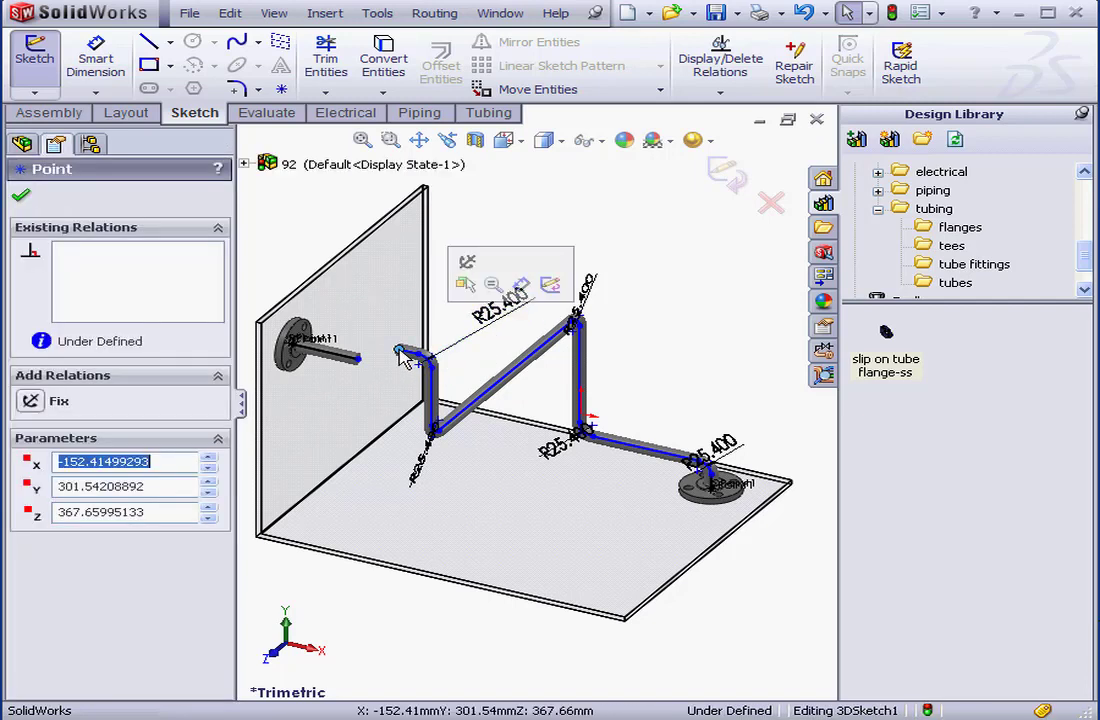
ctrl+click(358, 360)
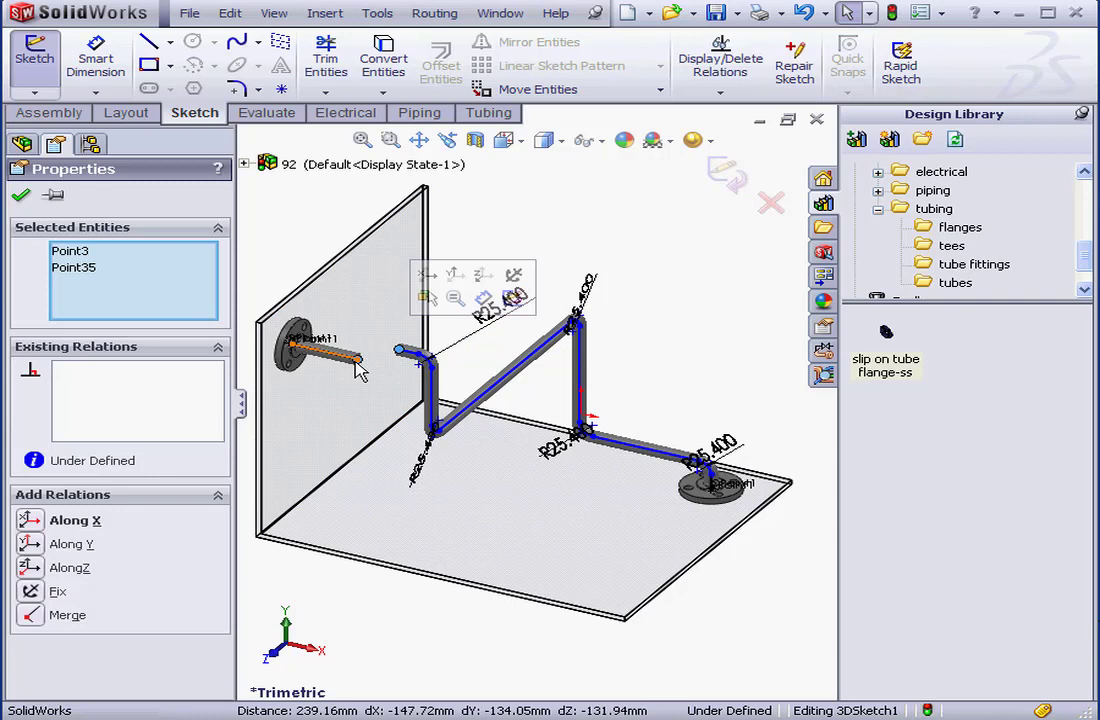
click(30, 616)
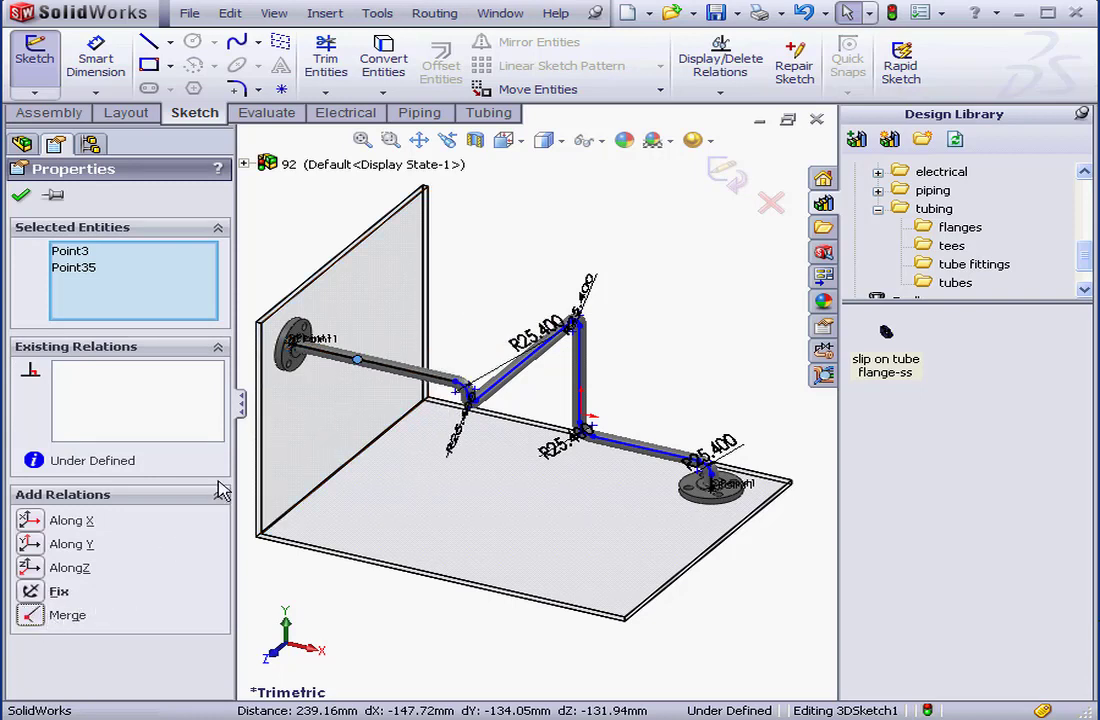
click(20, 195)
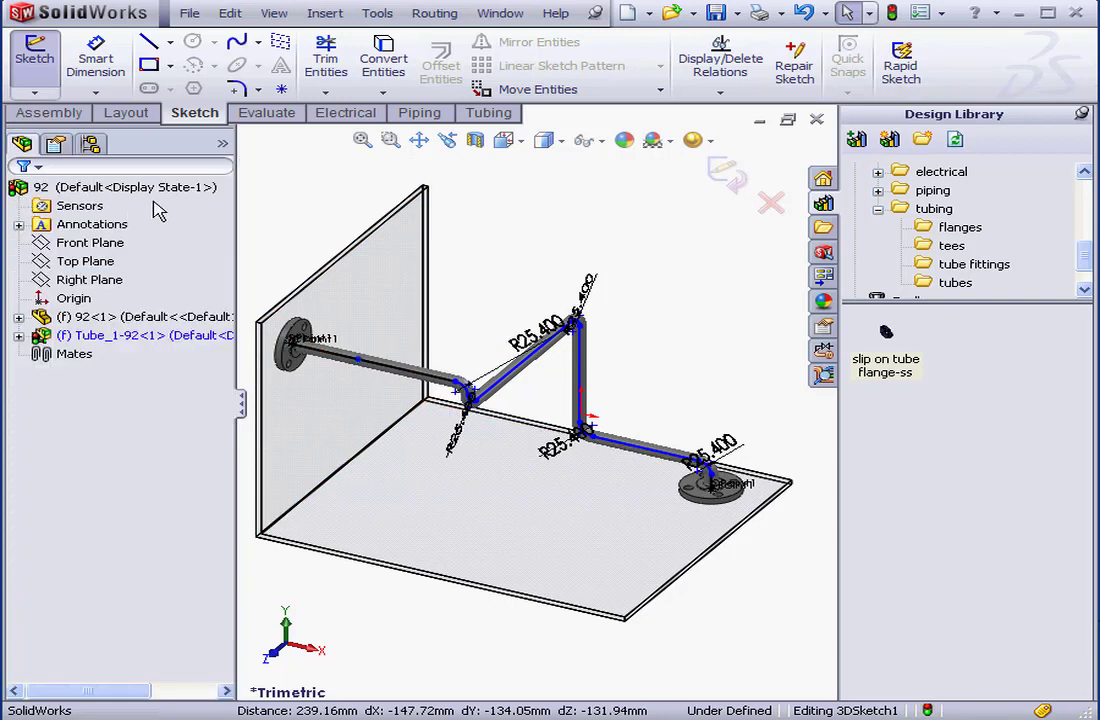
Dimension the floor-level tube run to 250.190 and exit the route sketch.
click(100, 62)
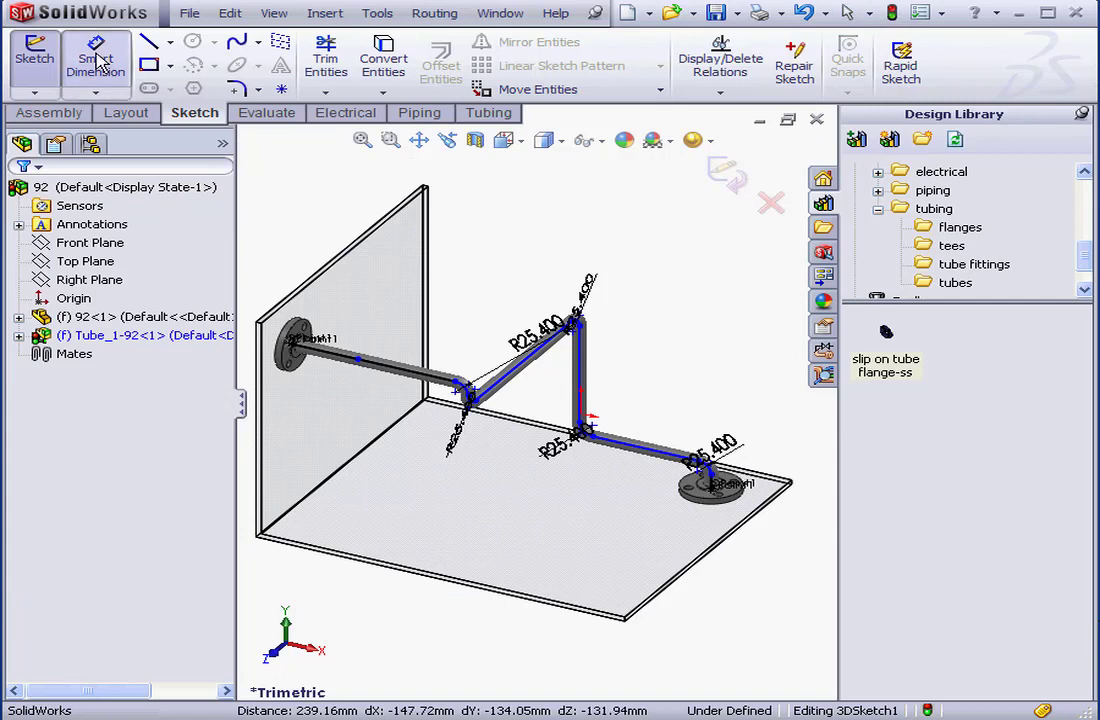
click(645, 447)
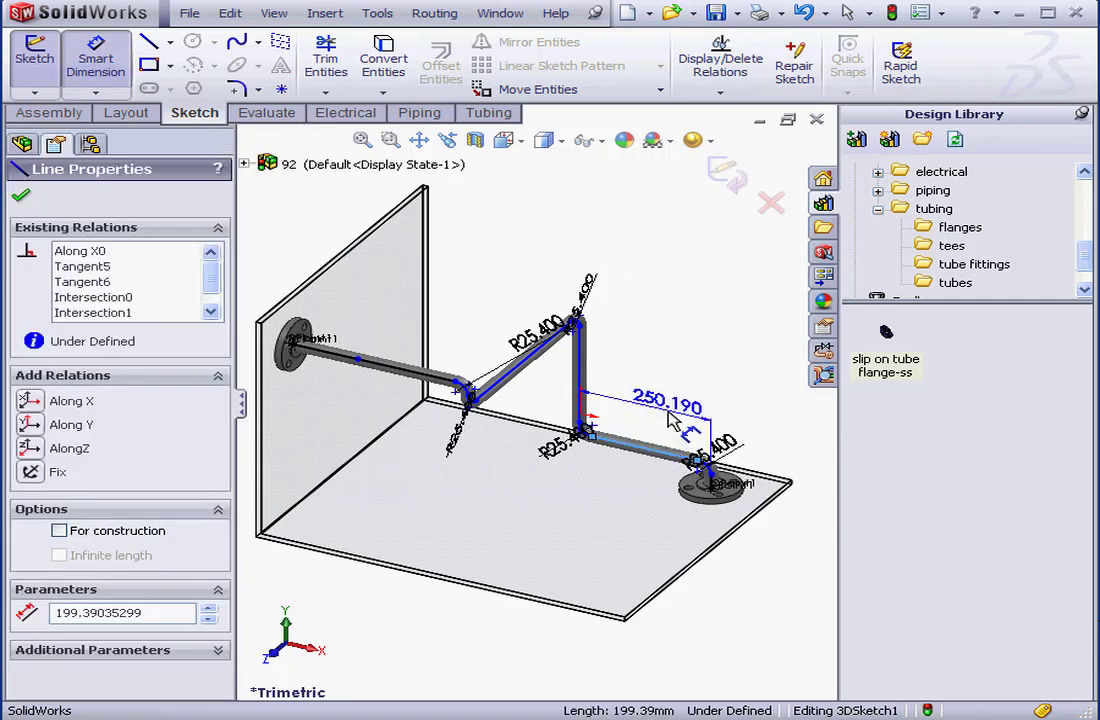
click(672, 420)
click(570, 445)
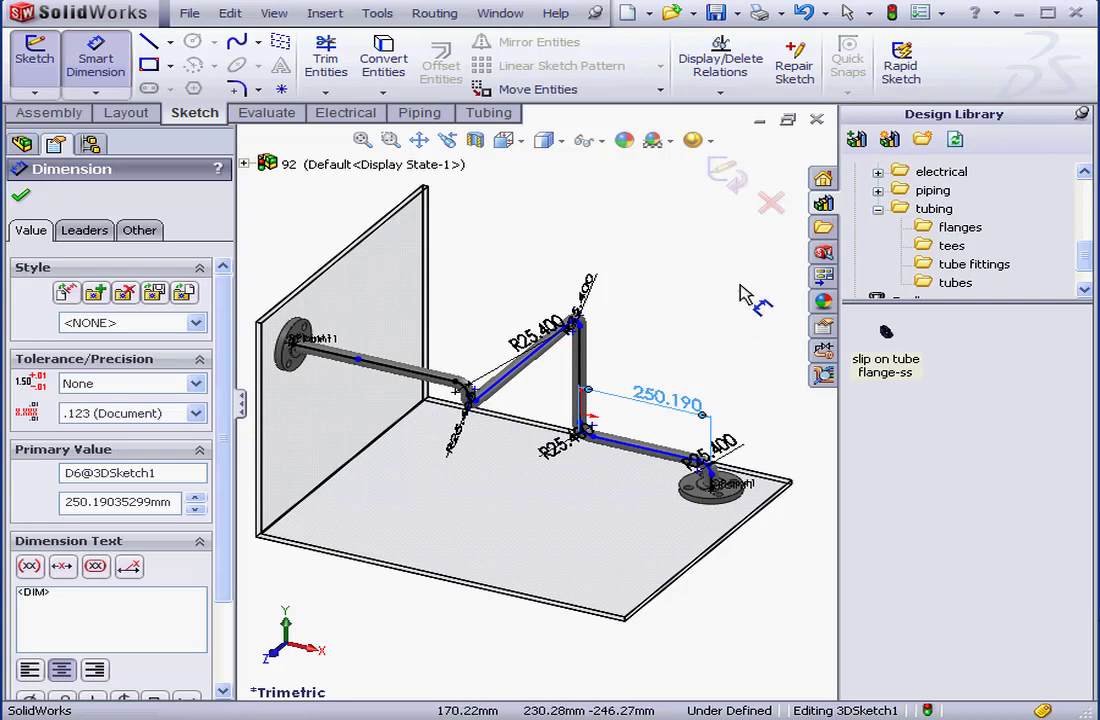
click(726, 173)
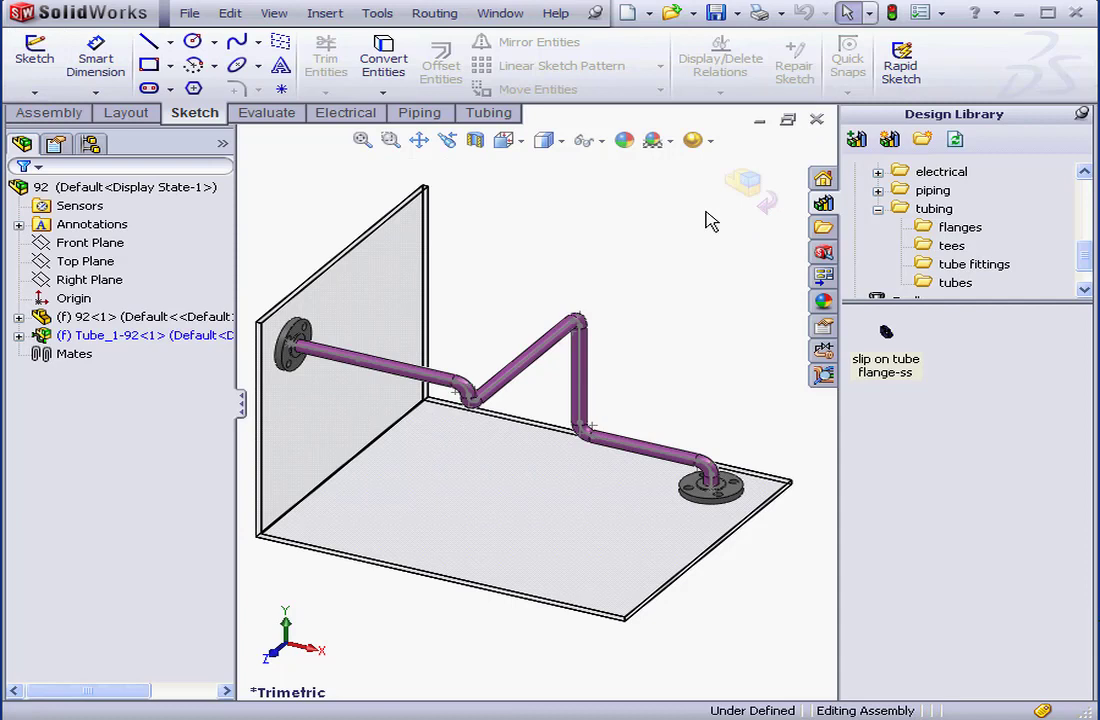
Finish route editing and expand Tube_1-92 Components to show both slip-on flanges.
click(745, 184)
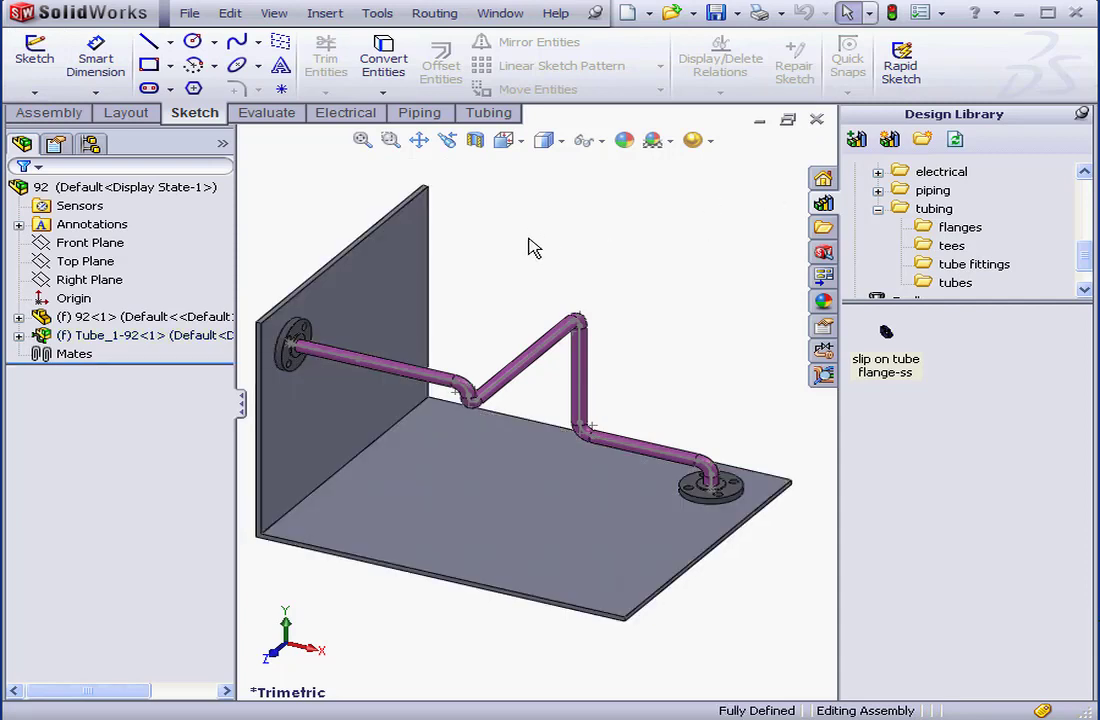
click(19, 336)
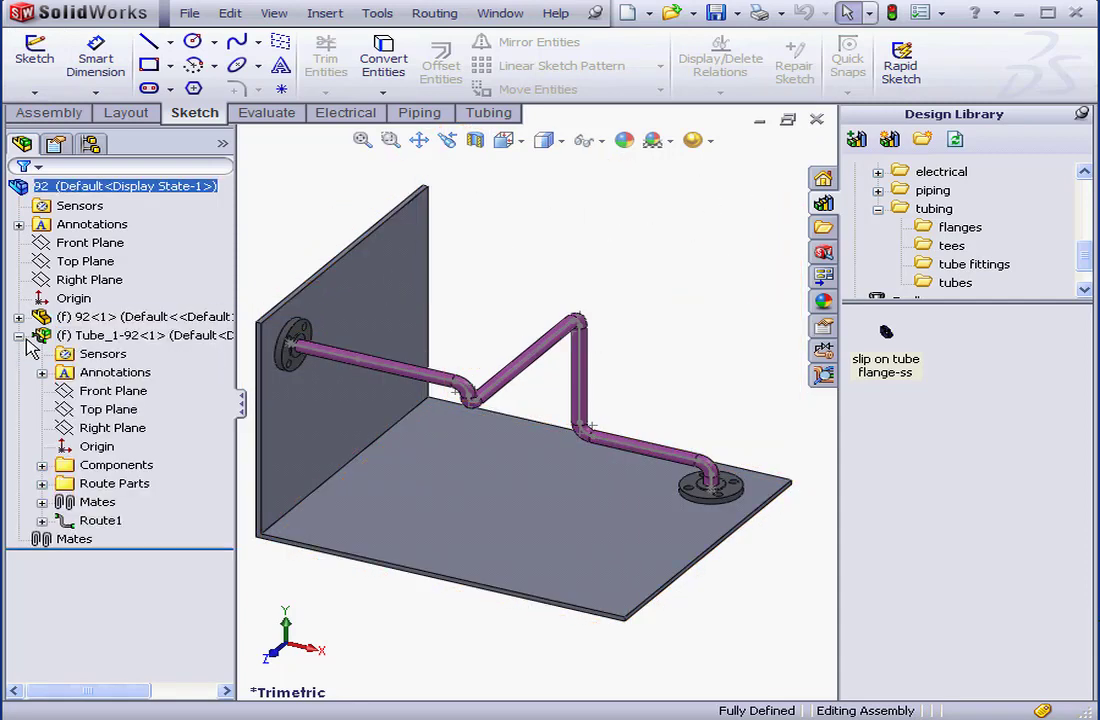
click(42, 465)
click(145, 502)
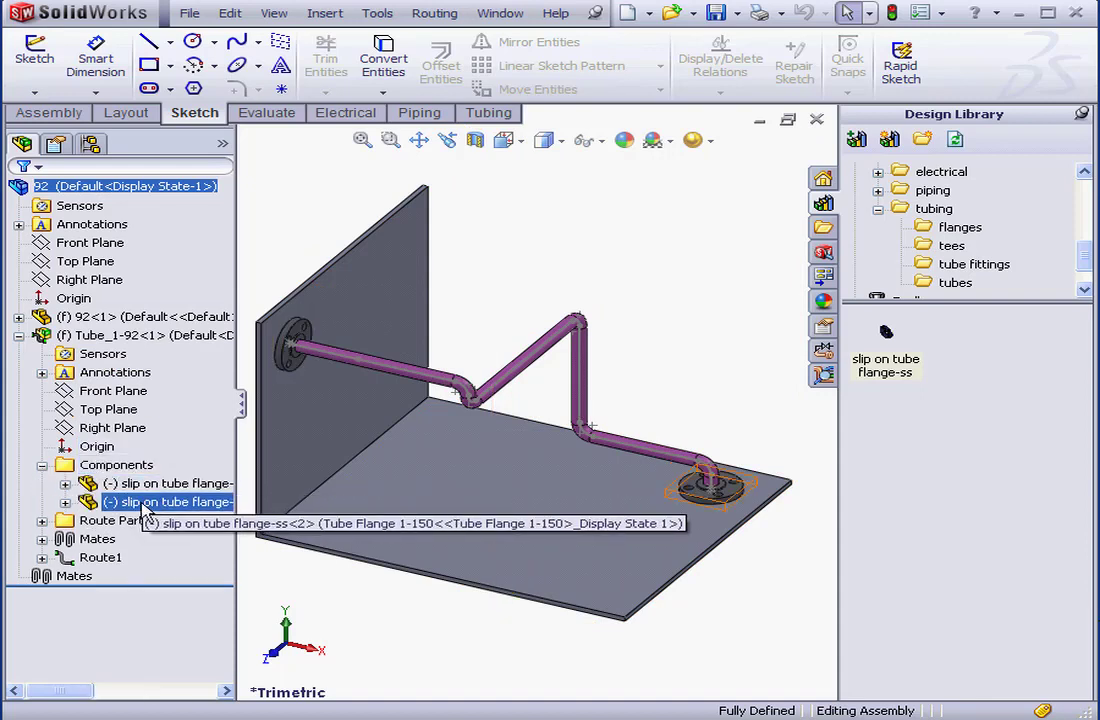
click(149, 487)
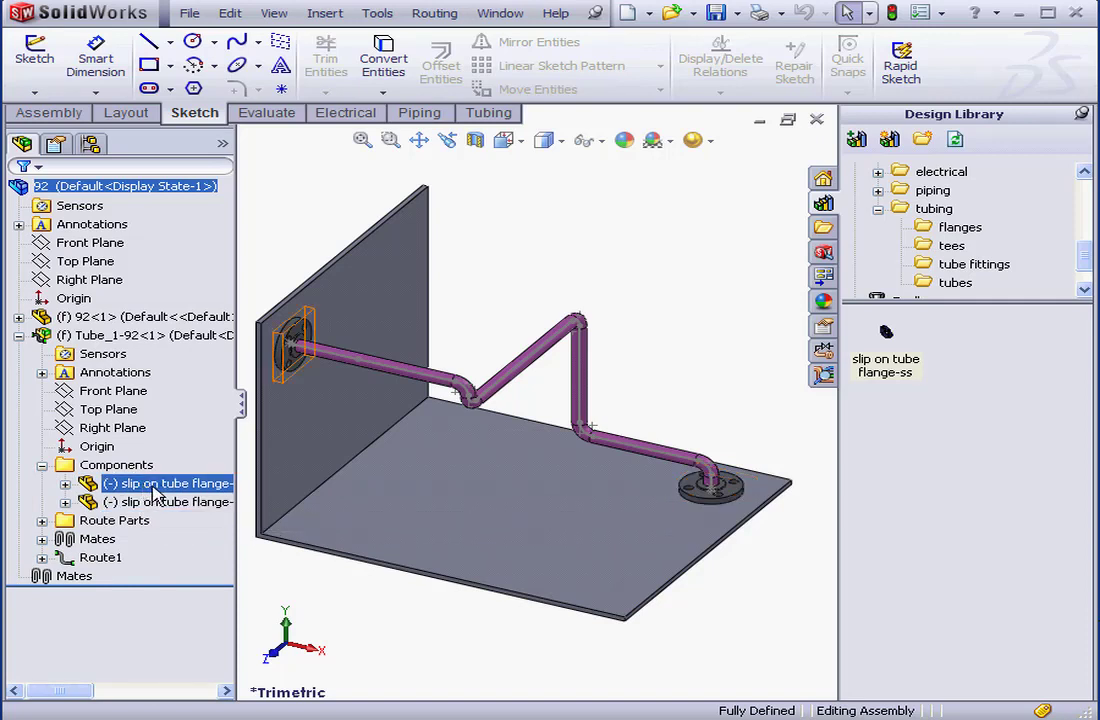
Expand Route Parts and Route1, then select 3DSketch1.
click(42, 521)
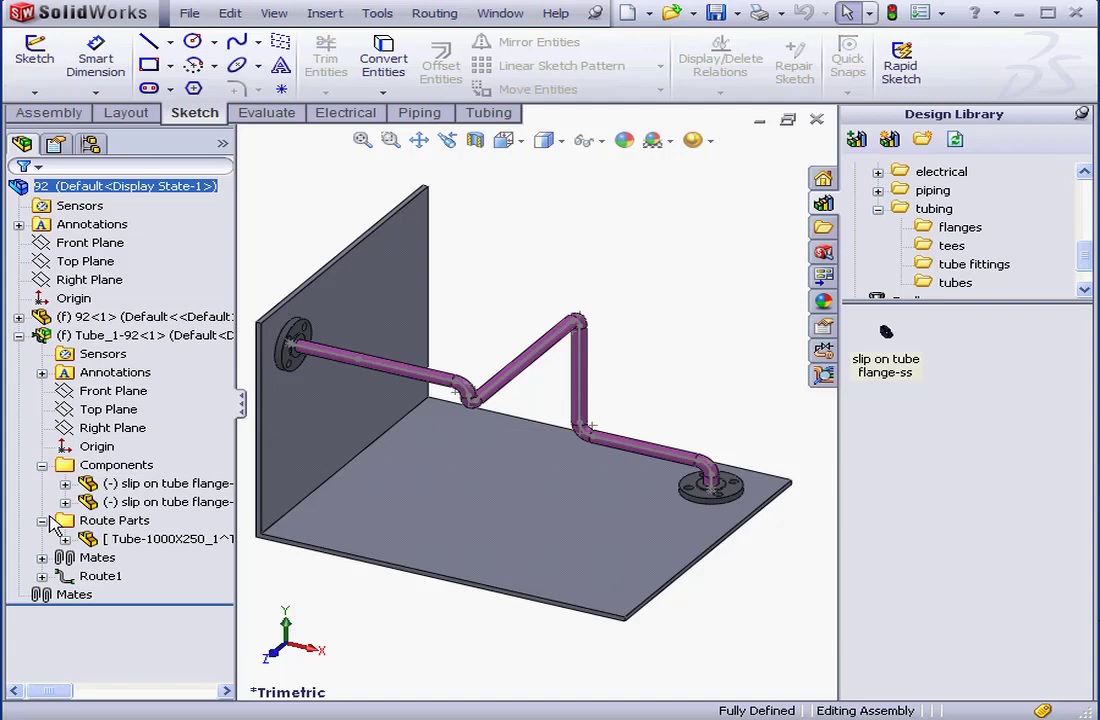
click(50, 575)
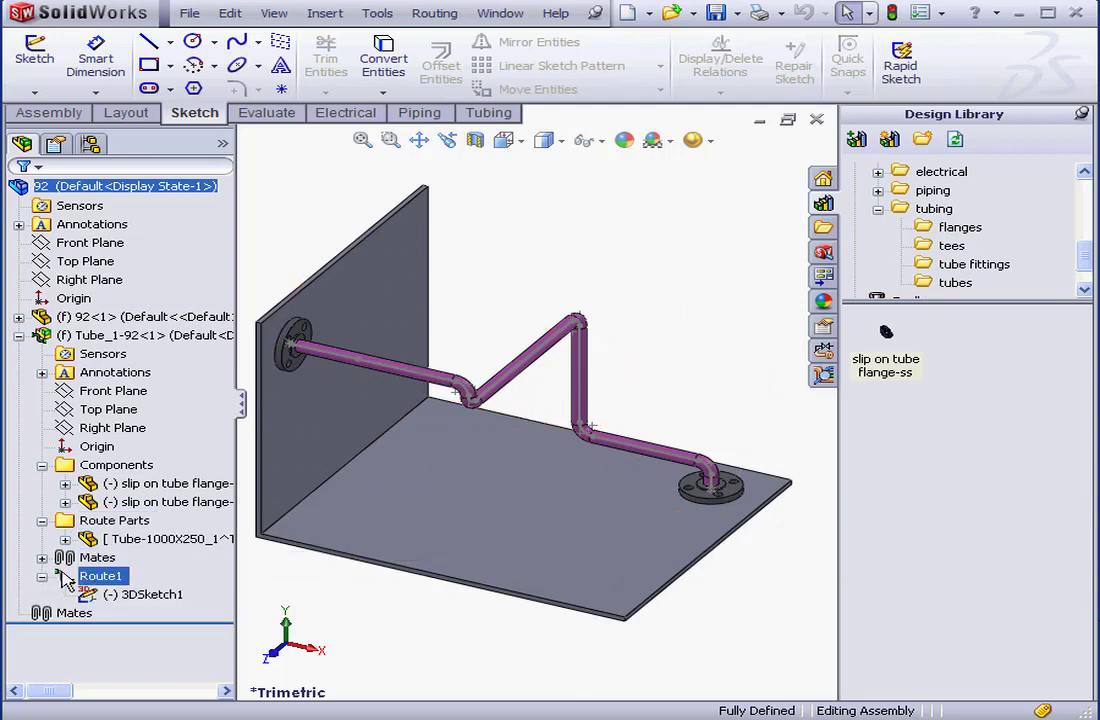
click(140, 594)
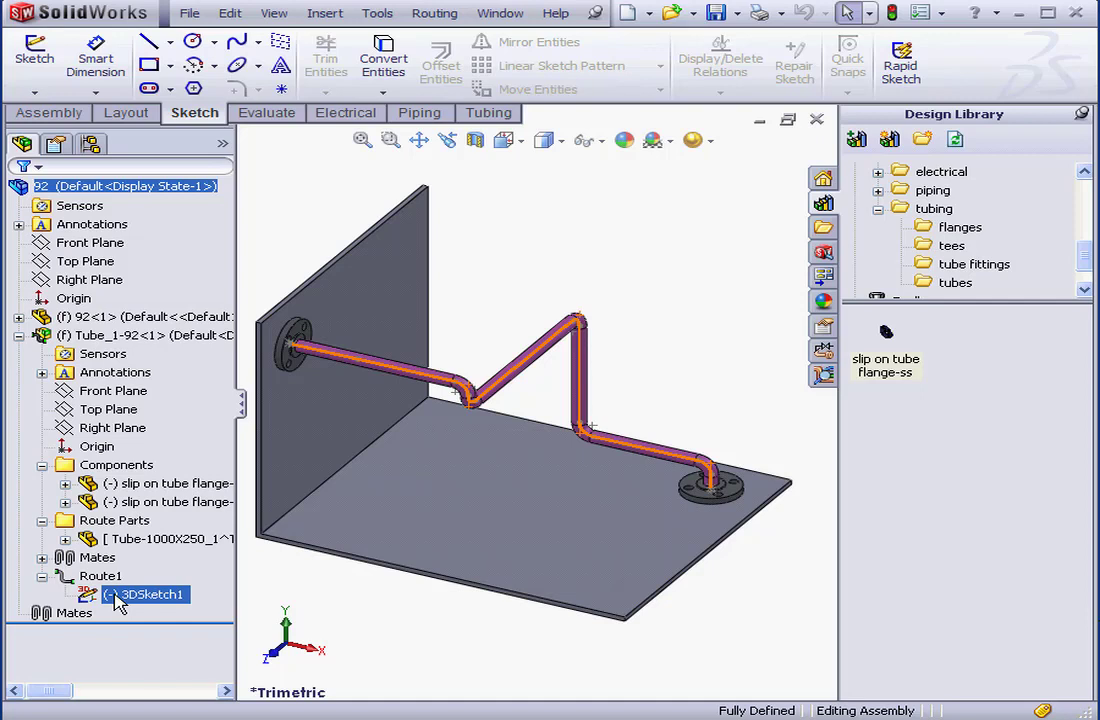
Reopen 3DSketch1 with Edit Route and move the floor flange's R25.400 radius label aside.
right_click(118, 596)
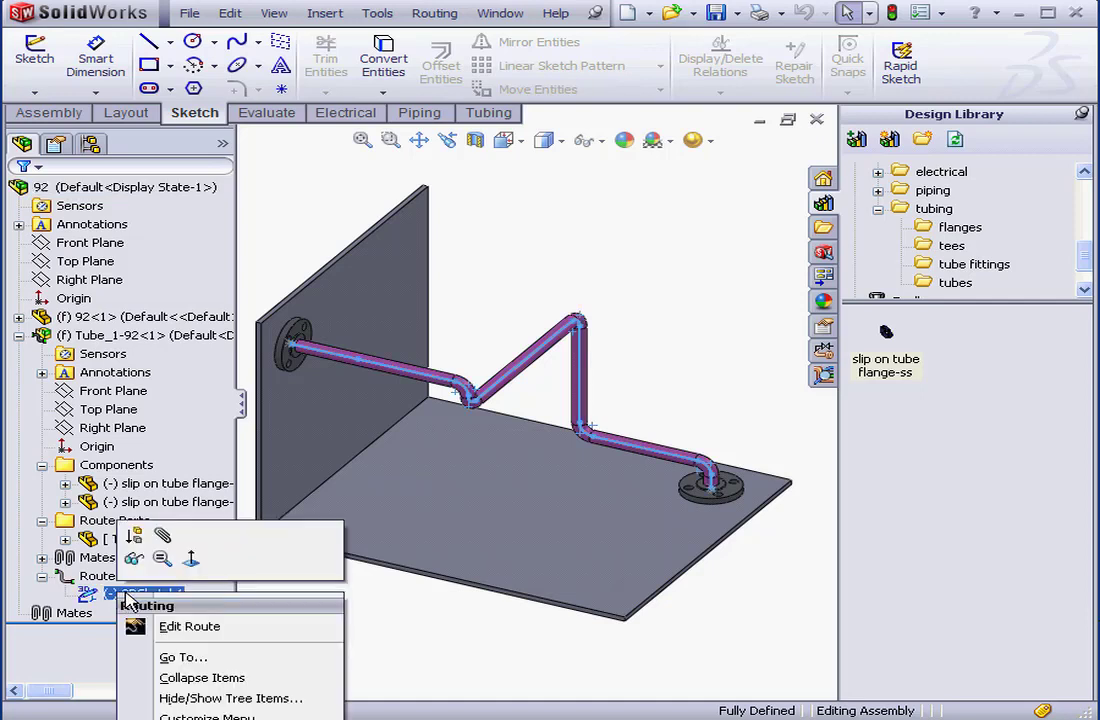
click(187, 626)
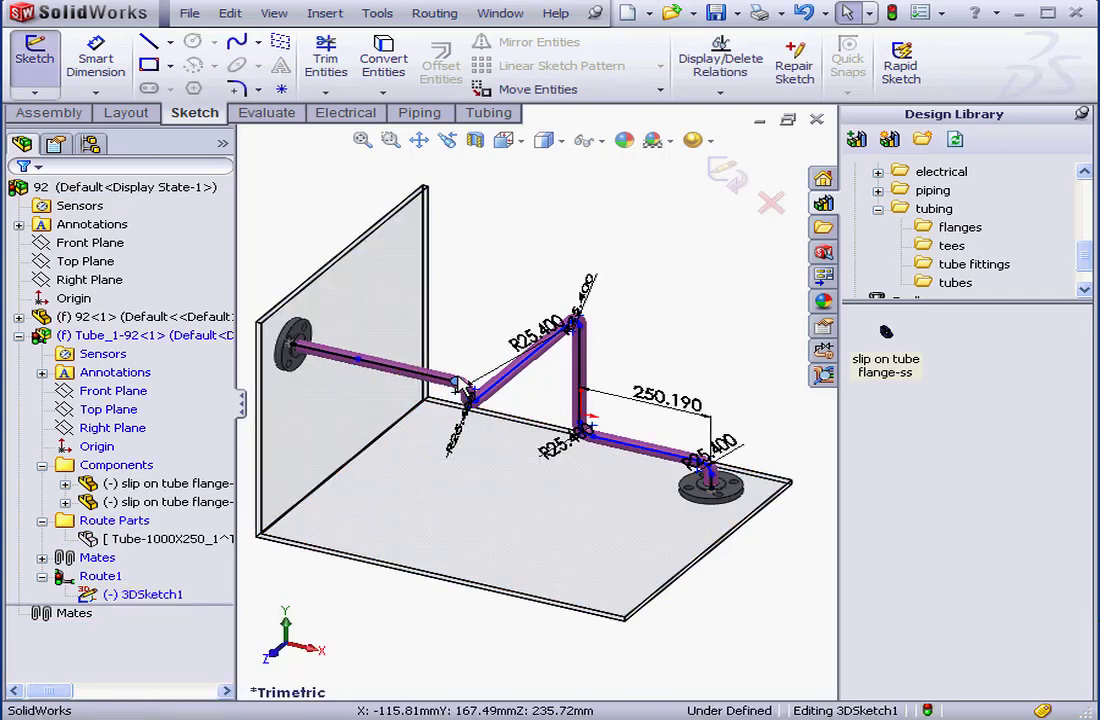
drag(712, 443, 752, 395)
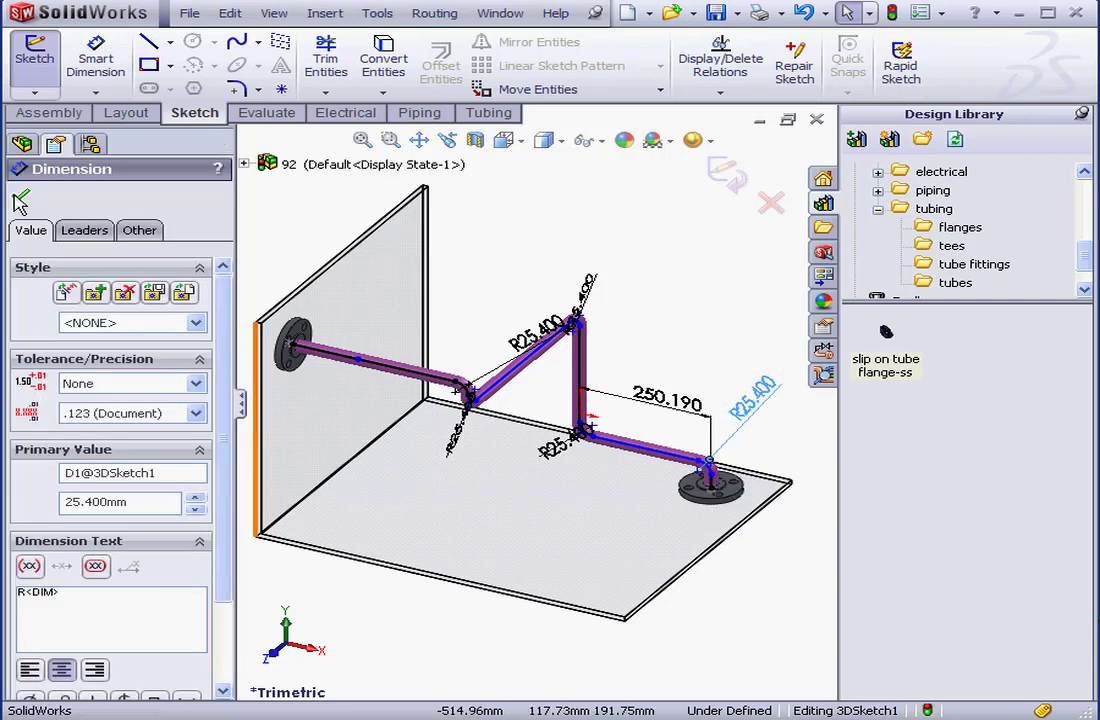
click(20, 200)
Raise the floor-flange route point to Y -102.46 so the tube drops vertically, then finish the route.
click(711, 472)
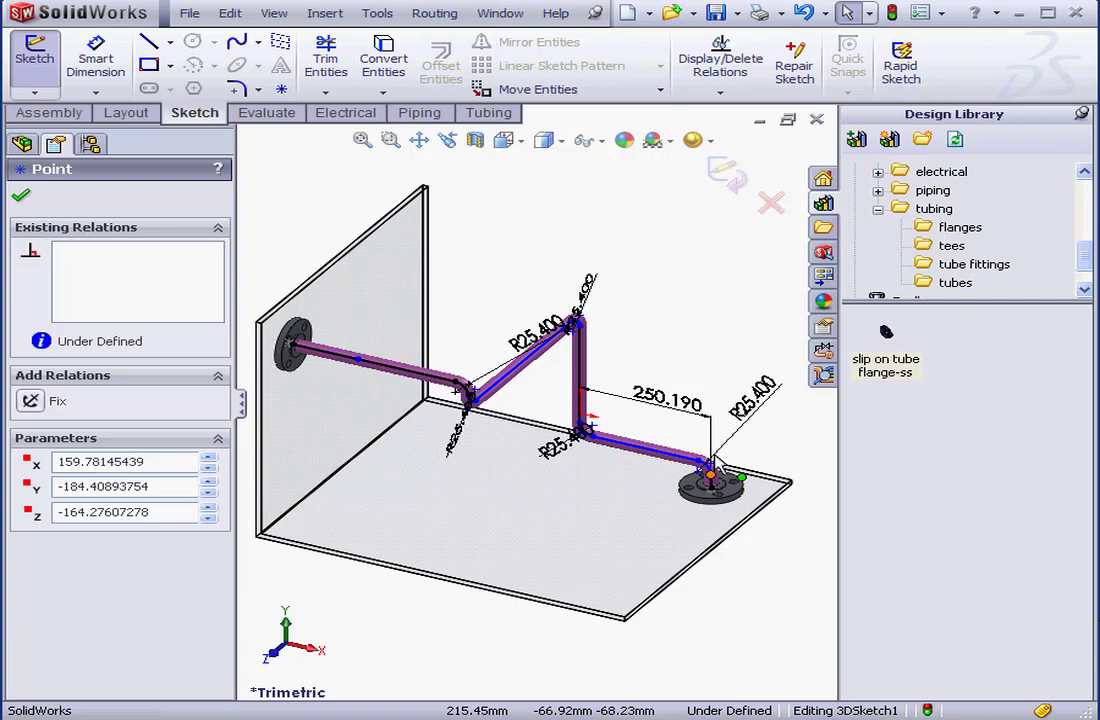
drag(714, 456, 711, 437)
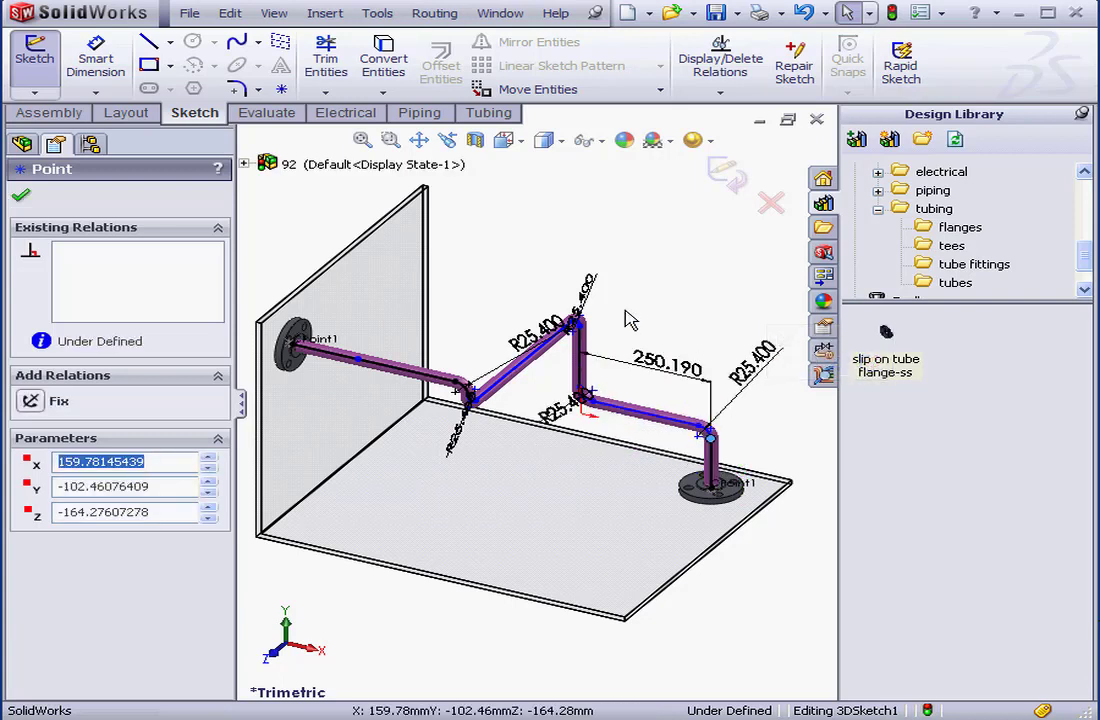
click(726, 178)
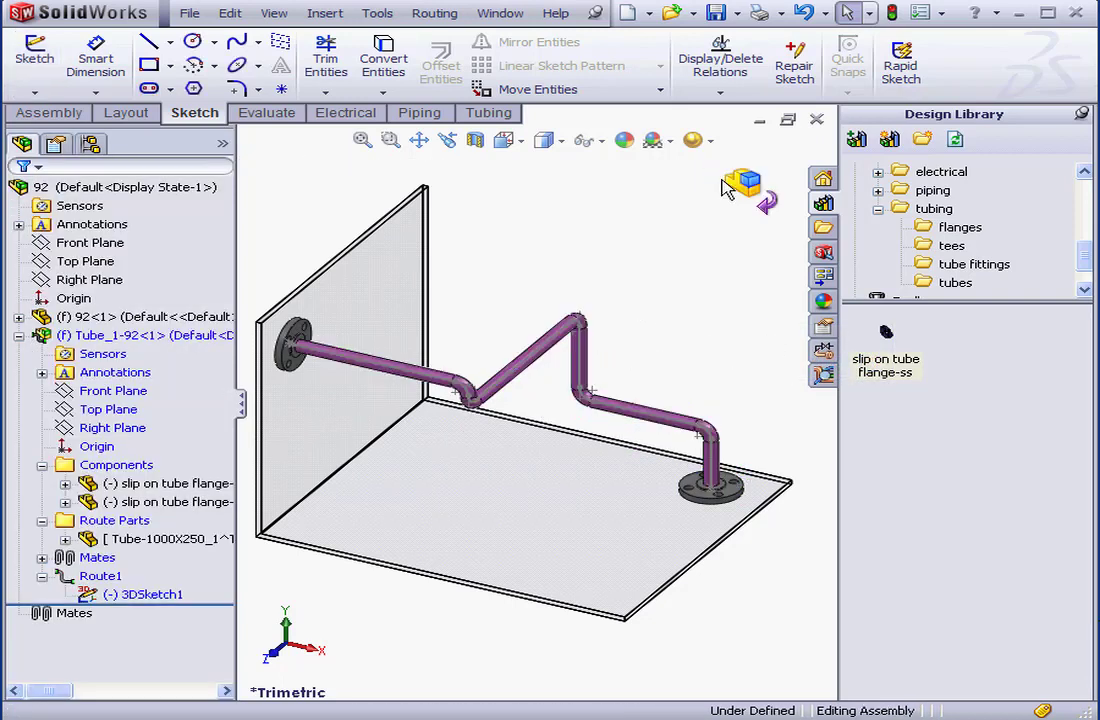
click(767, 202)
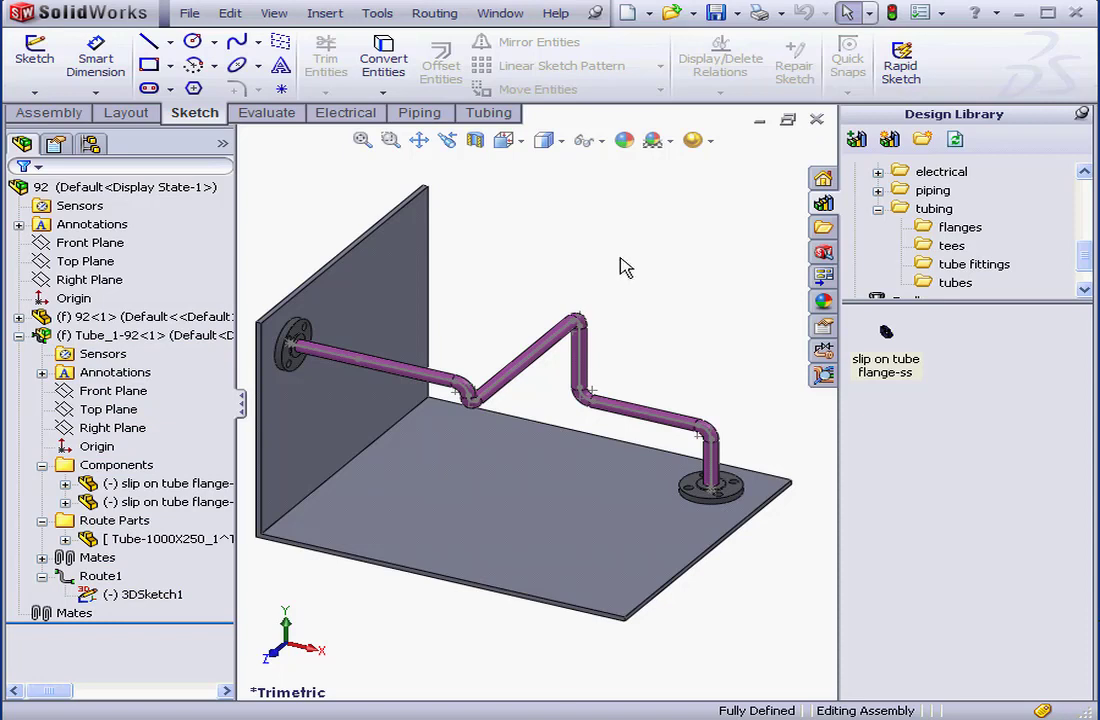